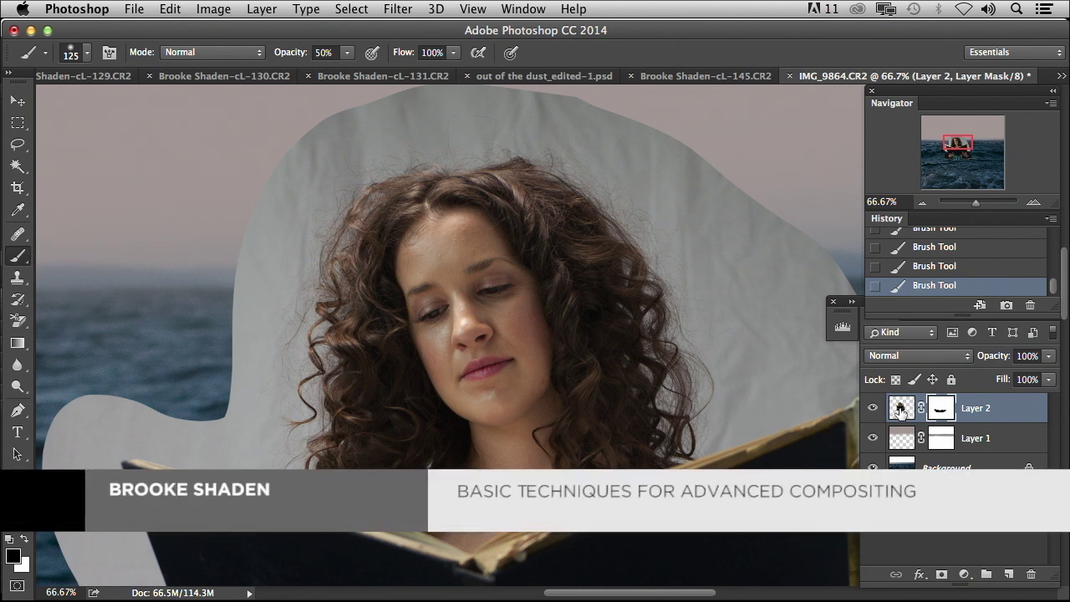
# Step: Erase the grey backdrop left of the hair on Layer 2 with a 400 px Background Eraser
pyautogui.click(898, 411)
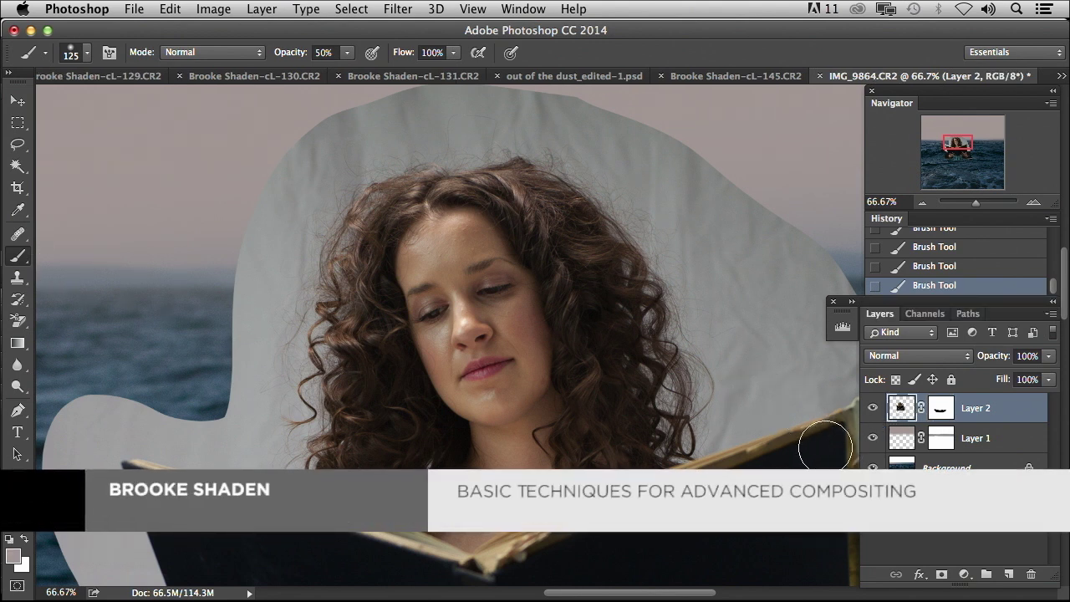
pyautogui.click(16, 320)
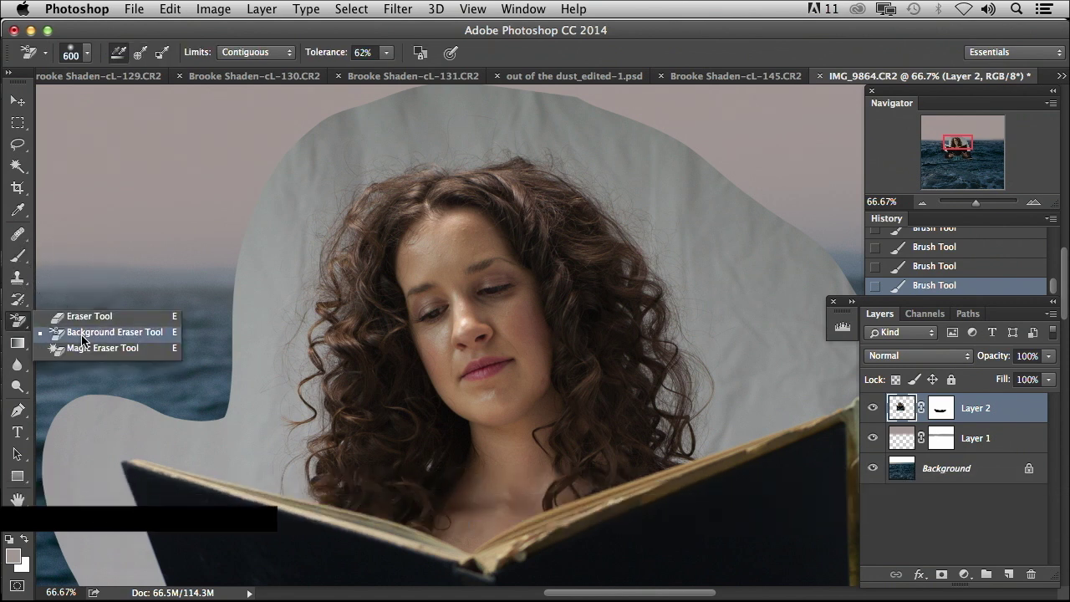
pyautogui.click(82, 338)
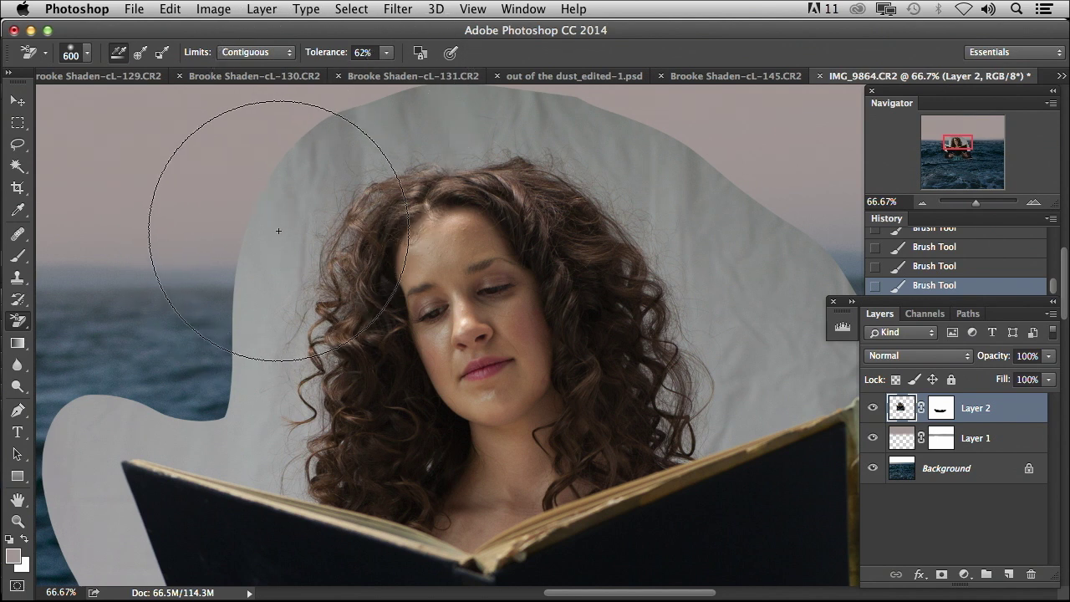
pyautogui.press('[')
pyautogui.press('[')
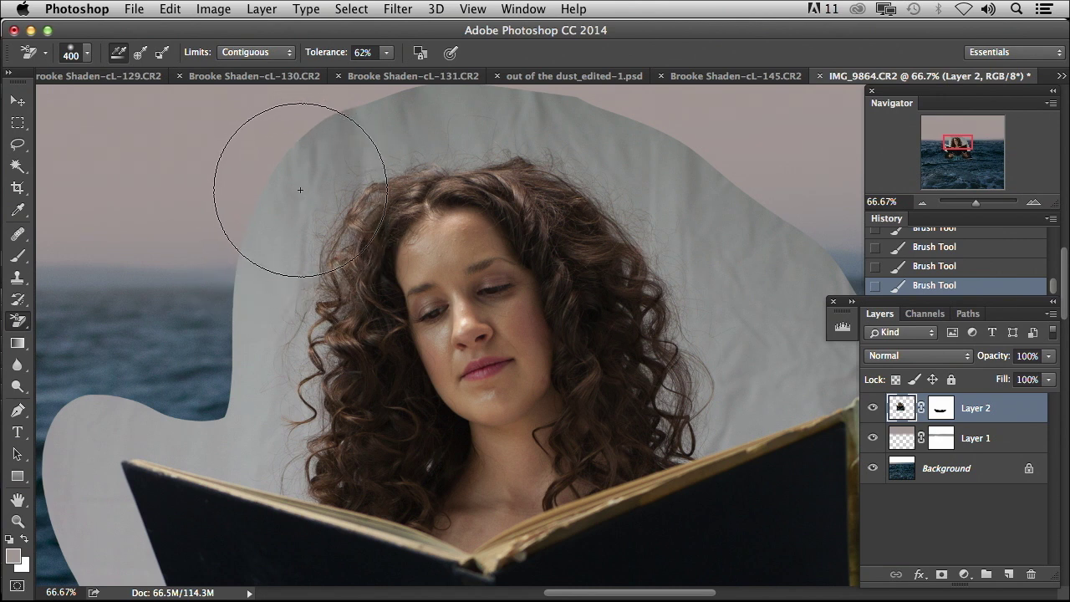
pyautogui.moveTo(300, 190)
pyautogui.mouseDown()
pyautogui.moveTo(262, 309)
pyautogui.moveTo(263, 344)
pyautogui.moveTo(281, 348)
pyautogui.moveTo(297, 333)
pyautogui.moveTo(306, 348)
pyautogui.moveTo(287, 427)
pyautogui.moveTo(282, 436)
pyautogui.moveTo(224, 373)
pyautogui.moveTo(292, 365)
pyautogui.moveTo(320, 334)
pyautogui.moveTo(296, 387)
pyautogui.moveTo(242, 434)
pyautogui.moveTo(169, 413)
pyautogui.moveTo(96, 411)
pyautogui.moveTo(72, 438)
pyautogui.moveTo(129, 537)
pyautogui.moveTo(124, 554)
pyautogui.moveTo(70, 523)
pyautogui.moveTo(51, 439)
pyautogui.moveTo(244, 422)
pyautogui.mouseUp()
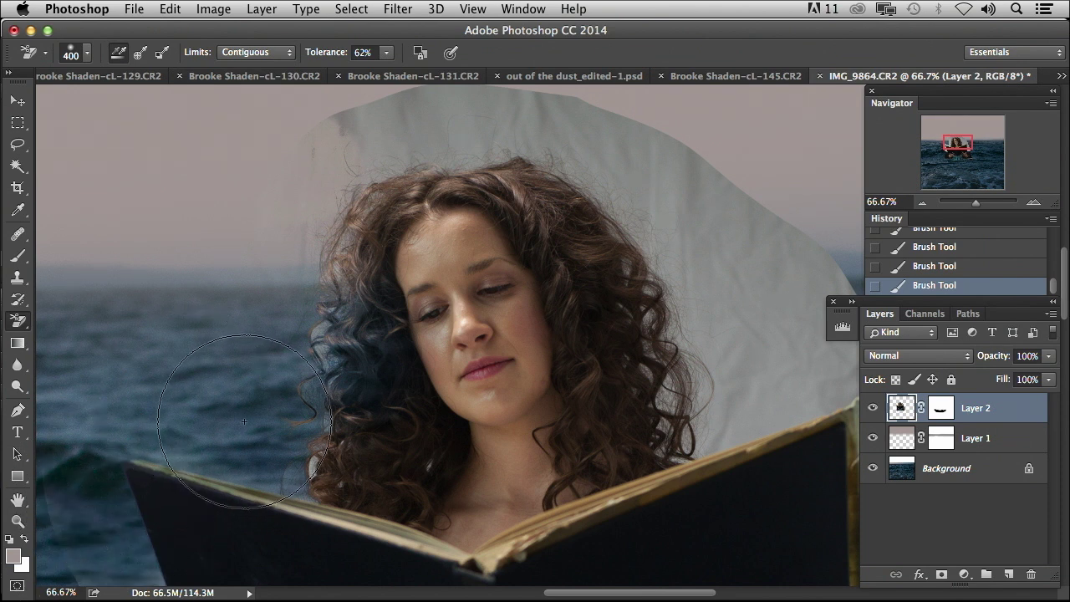
pyautogui.moveTo(243, 421); pyautogui.dragTo(243, 421)
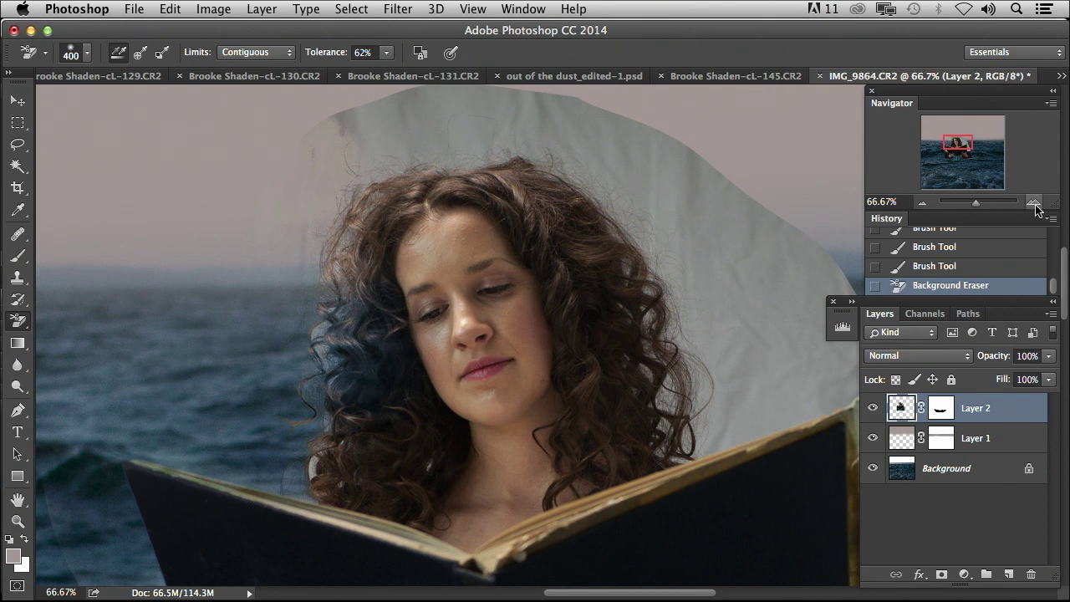
pyautogui.click(1034, 204)
# Step: Revert the eraser passes in History, then set tolerance to 35% and the eraser size to 175
pyautogui.click(1034, 205)
pyautogui.moveTo(333, 378); pyautogui.dragTo(411, 279)
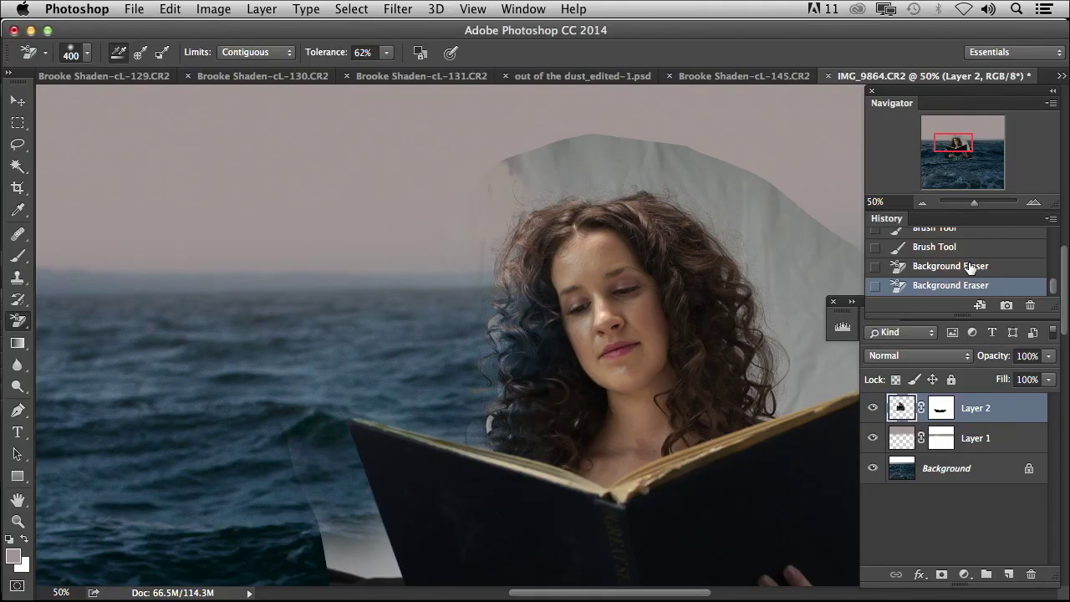
pyautogui.click(919, 247)
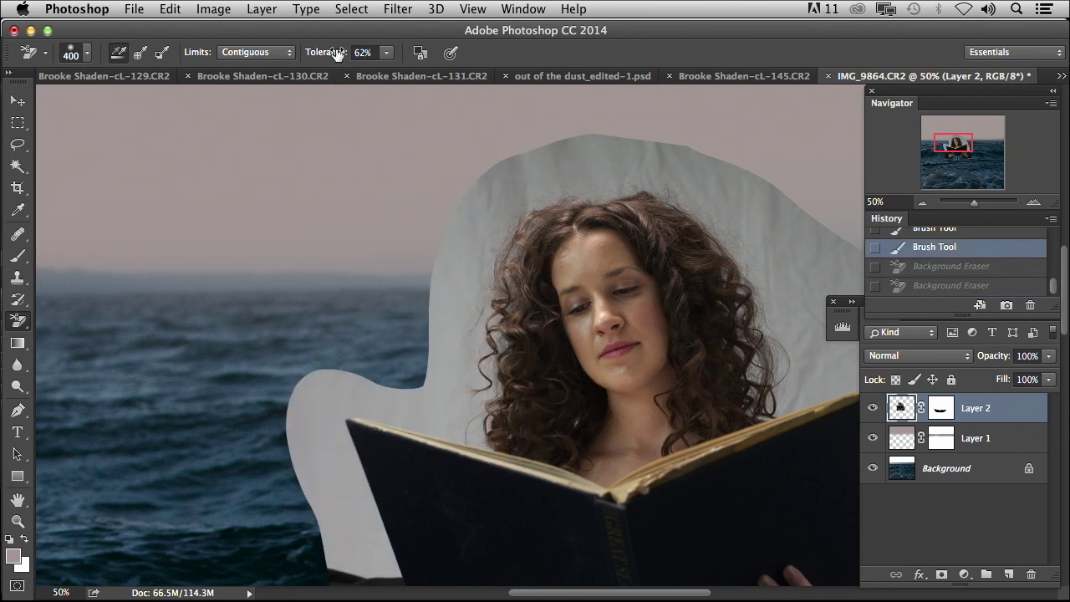
pyautogui.press('[')
pyautogui.press('[')
pyautogui.press('[')
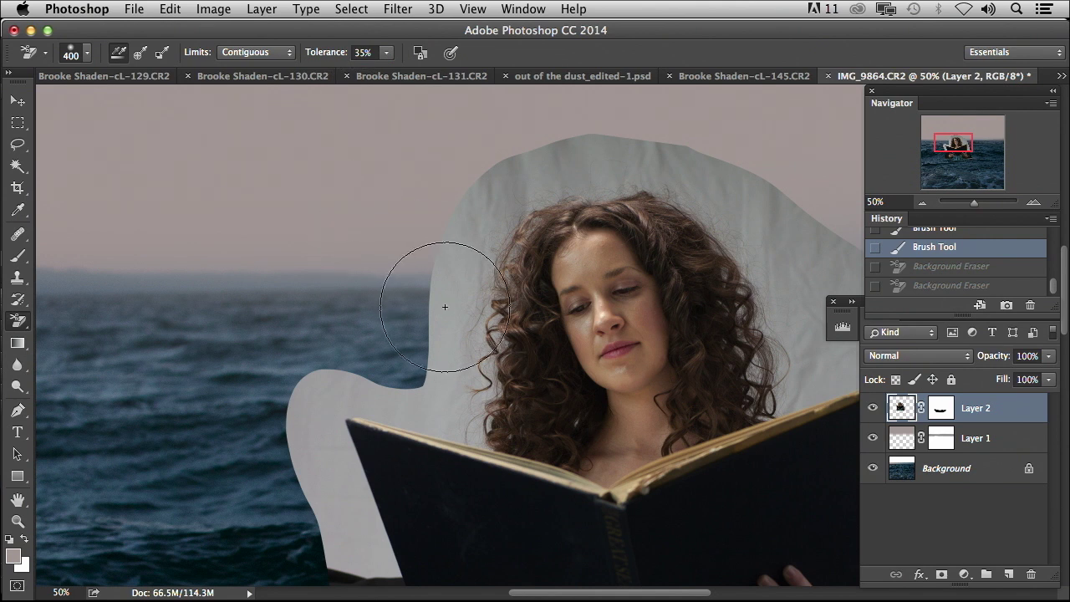
# Step: Erase the backdrop left of the hair down to the book, then revert those strokes
pyautogui.moveTo(490, 213)
pyautogui.mouseDown()
pyautogui.moveTo(460, 223)
pyautogui.moveTo(464, 280)
pyautogui.moveTo(475, 254)
pyautogui.moveTo(493, 249)
pyautogui.moveTo(471, 366)
pyautogui.moveTo(497, 323)
pyautogui.moveTo(462, 422)
pyautogui.moveTo(487, 285)
pyautogui.mouseUp()
pyautogui.moveTo(467, 394)
pyautogui.mouseDown()
pyautogui.moveTo(478, 440)
pyautogui.moveTo(466, 414)
pyautogui.moveTo(396, 419)
pyautogui.moveTo(427, 433)
pyautogui.moveTo(455, 436)
pyautogui.moveTo(321, 387)
pyautogui.mouseUp()
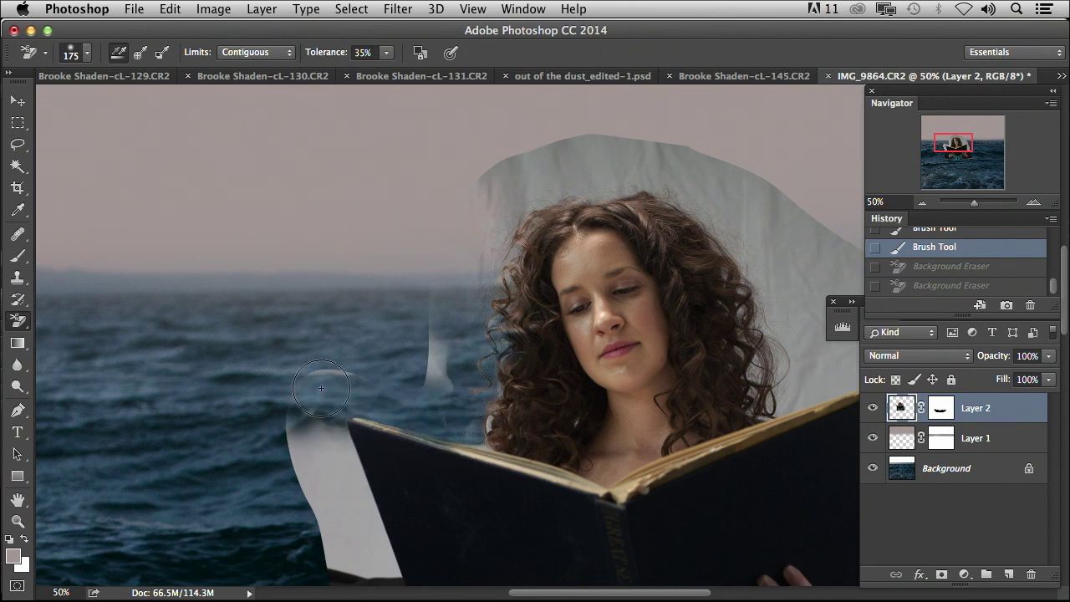
pyautogui.moveTo(393, 374)
pyautogui.mouseDown()
pyautogui.moveTo(438, 351)
pyautogui.moveTo(429, 379)
pyautogui.mouseUp()
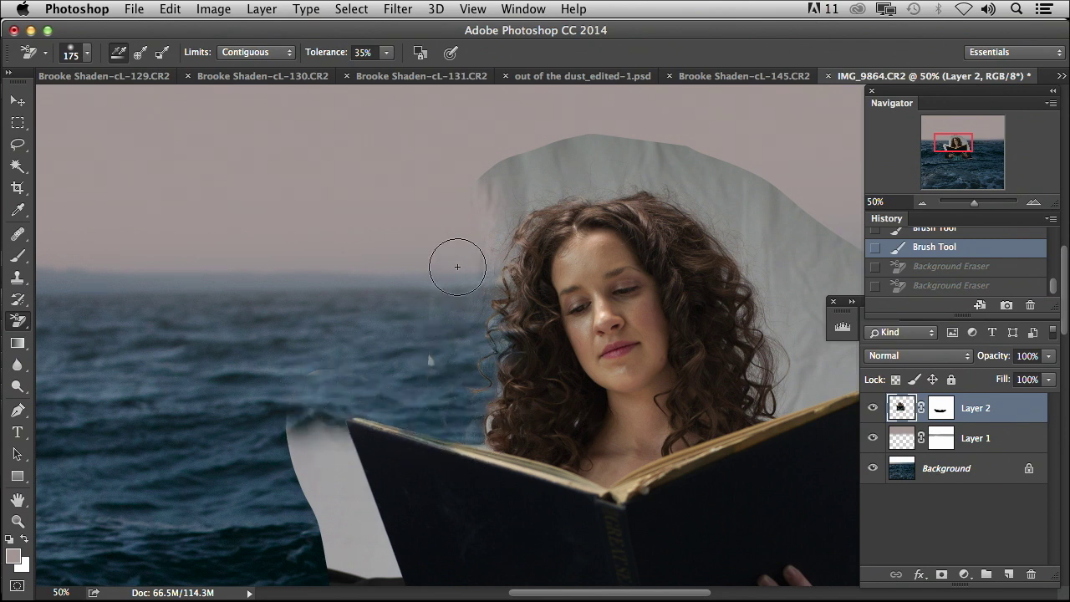
pyautogui.moveTo(487, 266)
pyautogui.mouseDown()
pyautogui.moveTo(499, 227)
pyautogui.moveTo(476, 246)
pyautogui.moveTo(555, 159)
pyautogui.moveTo(511, 167)
pyautogui.moveTo(647, 170)
pyautogui.moveTo(706, 209)
pyautogui.moveTo(788, 298)
pyautogui.moveTo(758, 338)
pyautogui.moveTo(773, 362)
pyautogui.moveTo(756, 389)
pyautogui.moveTo(789, 401)
pyautogui.moveTo(832, 360)
pyautogui.moveTo(820, 296)
pyautogui.moveTo(790, 406)
pyautogui.mouseUp()
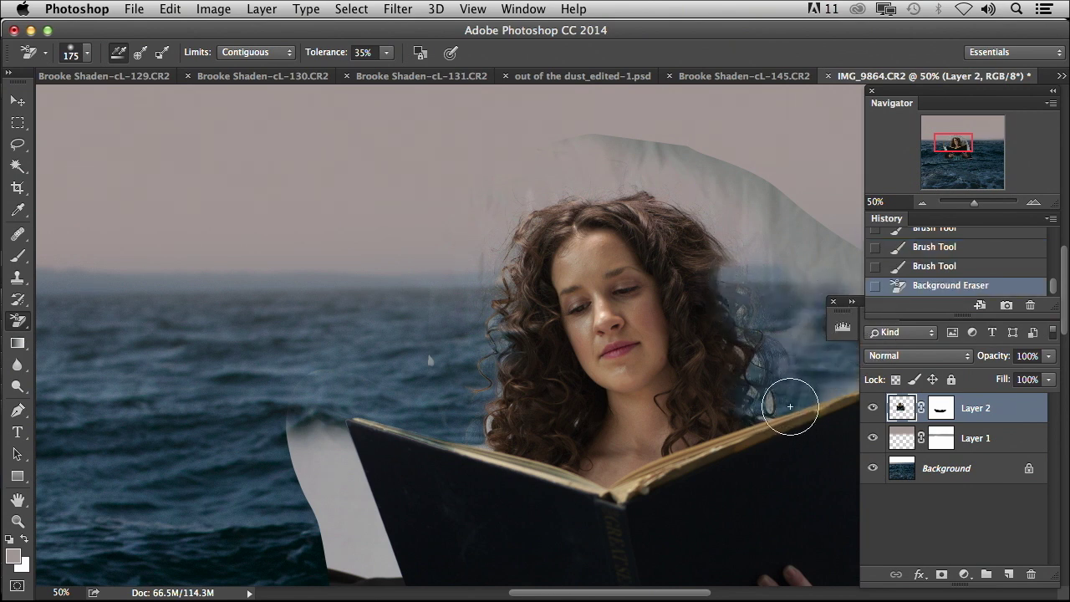
pyautogui.click(935, 267)
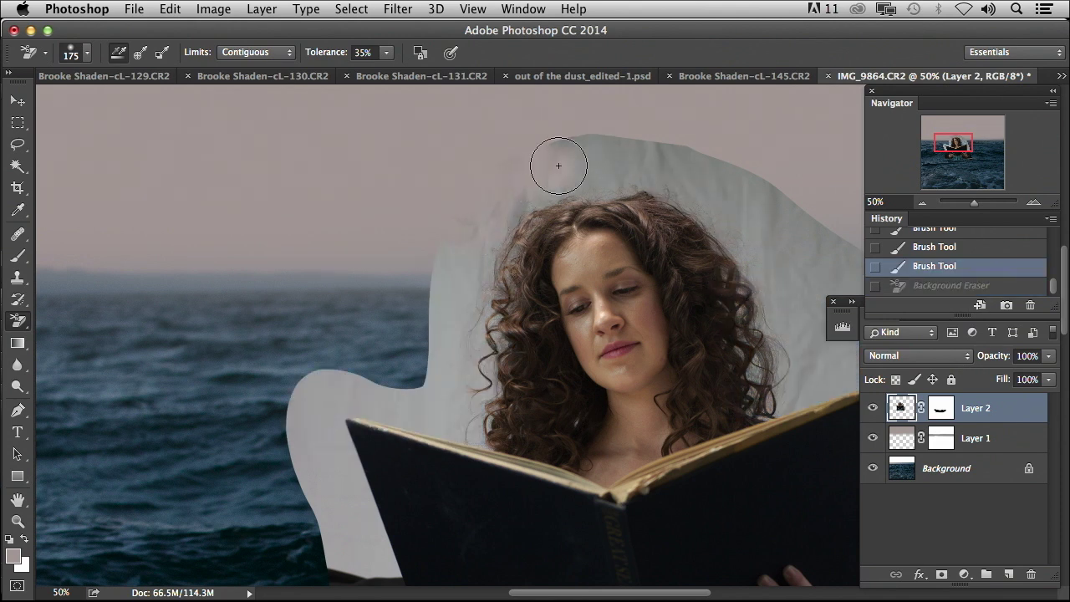
# Step: Erase the grey backdrop down the hair's left side and beside the book
pyautogui.moveTo(559, 164)
pyautogui.mouseDown()
pyautogui.moveTo(578, 189)
pyautogui.moveTo(511, 219)
pyautogui.moveTo(473, 269)
pyautogui.moveTo(514, 225)
pyautogui.moveTo(479, 289)
pyautogui.moveTo(475, 334)
pyautogui.moveTo(491, 344)
pyautogui.moveTo(497, 267)
pyautogui.moveTo(469, 371)
pyautogui.moveTo(474, 425)
pyautogui.moveTo(476, 355)
pyautogui.moveTo(472, 415)
pyautogui.moveTo(420, 378)
pyautogui.moveTo(436, 429)
pyautogui.moveTo(377, 411)
pyautogui.moveTo(320, 373)
pyautogui.mouseUp()
pyautogui.moveTo(389, 374)
pyautogui.mouseDown()
pyautogui.moveTo(418, 363)
pyautogui.moveTo(445, 326)
pyautogui.moveTo(448, 252)
pyautogui.moveTo(420, 316)
pyautogui.mouseUp()
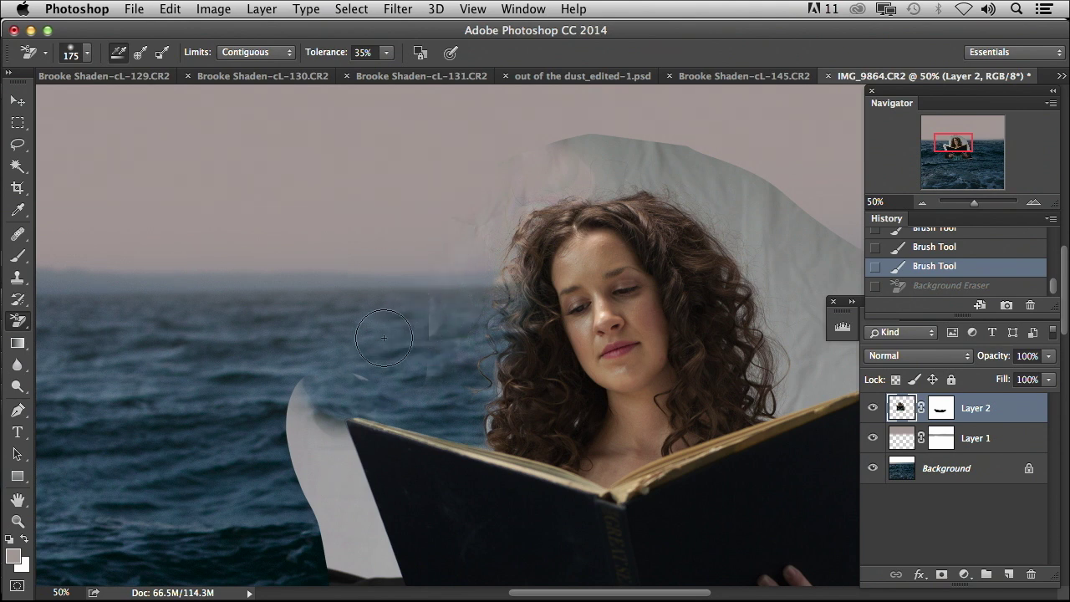
pyautogui.moveTo(368, 377)
pyautogui.mouseDown()
pyautogui.moveTo(338, 363)
pyautogui.moveTo(295, 450)
pyautogui.moveTo(350, 483)
pyautogui.moveTo(355, 503)
pyautogui.moveTo(290, 391)
pyautogui.moveTo(283, 441)
pyautogui.mouseUp()
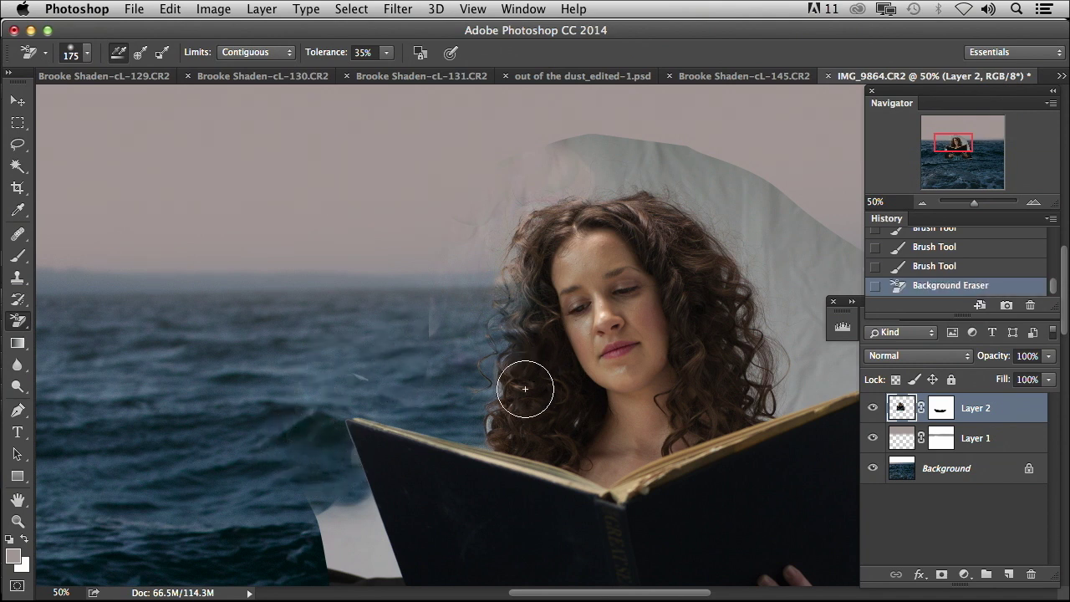
pyautogui.moveTo(496, 390); pyautogui.dragTo(488, 441)
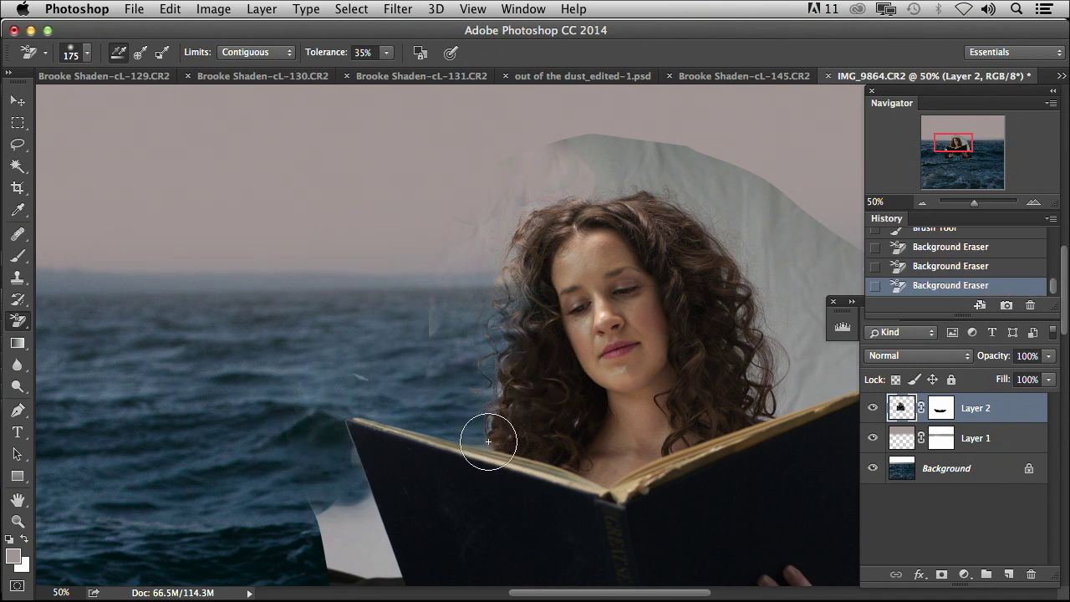
pyautogui.moveTo(493, 396); pyautogui.dragTo(505, 395)
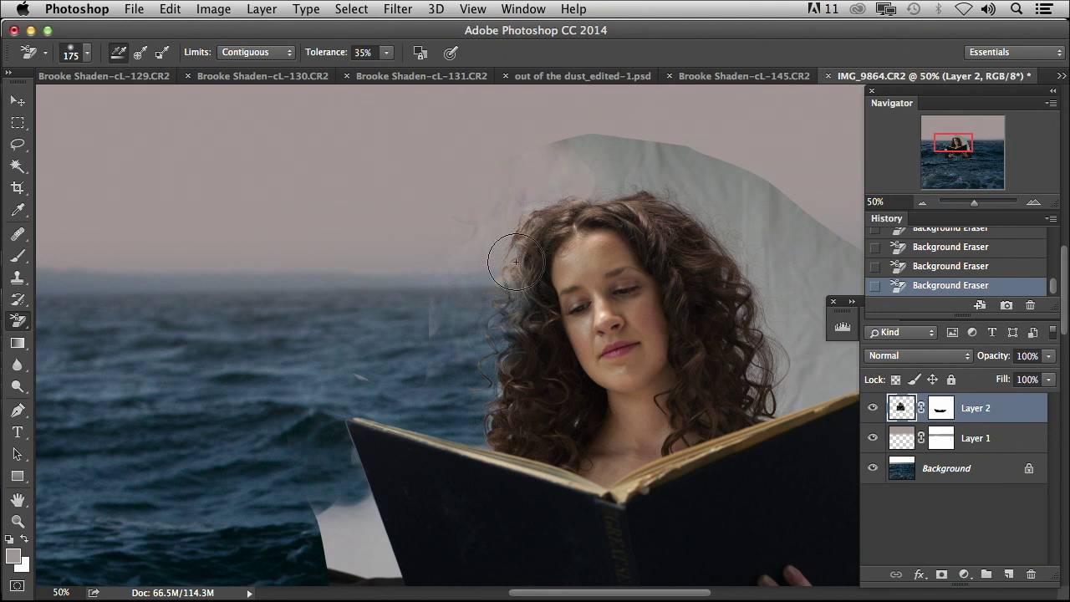
# Step: Erase the grey backdrop right of the hair and zoom to 100%
pyautogui.moveTo(618, 278); pyautogui.dragTo(442, 256)
pyautogui.moveTo(644, 327)
pyautogui.mouseDown()
pyautogui.moveTo(595, 352)
pyautogui.moveTo(675, 329)
pyautogui.moveTo(622, 371)
pyautogui.moveTo(561, 390)
pyautogui.moveTo(564, 340)
pyautogui.moveTo(564, 397)
pyautogui.moveTo(544, 362)
pyautogui.moveTo(556, 349)
pyautogui.moveTo(552, 304)
pyautogui.moveTo(539, 294)
pyautogui.moveTo(552, 288)
pyautogui.moveTo(518, 231)
pyautogui.moveTo(513, 167)
pyautogui.moveTo(553, 218)
pyautogui.moveTo(510, 184)
pyautogui.moveTo(492, 183)
pyautogui.moveTo(502, 201)
pyautogui.moveTo(421, 161)
pyautogui.moveTo(358, 171)
pyautogui.moveTo(382, 149)
pyautogui.moveTo(361, 113)
pyautogui.moveTo(527, 159)
pyautogui.moveTo(679, 268)
pyautogui.moveTo(644, 265)
pyautogui.moveTo(640, 288)
pyautogui.moveTo(599, 292)
pyautogui.mouseUp()
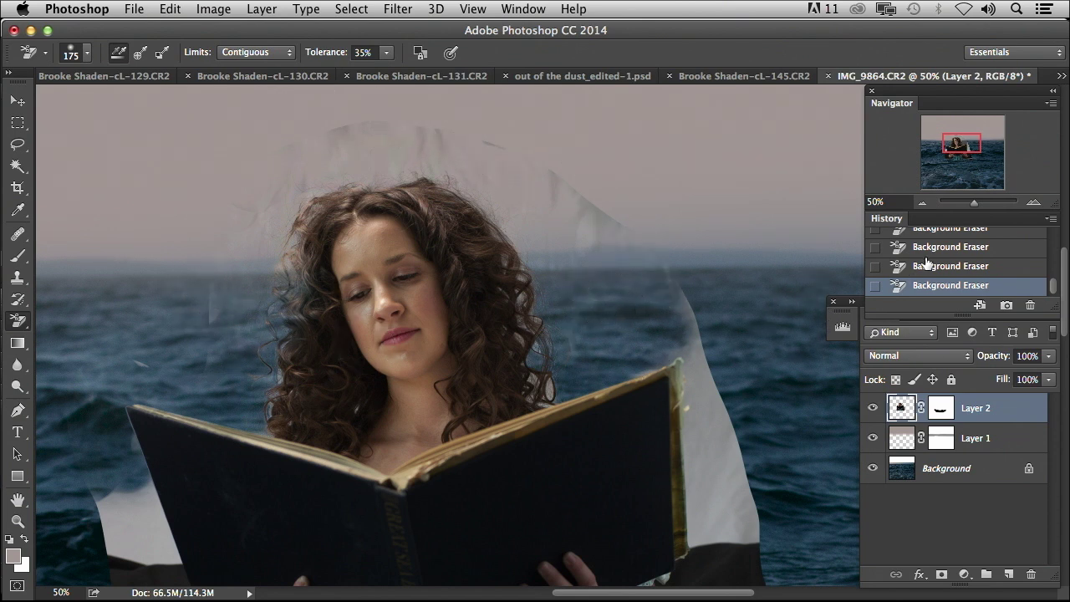
pyautogui.click(1034, 205)
pyautogui.click(1034, 205)
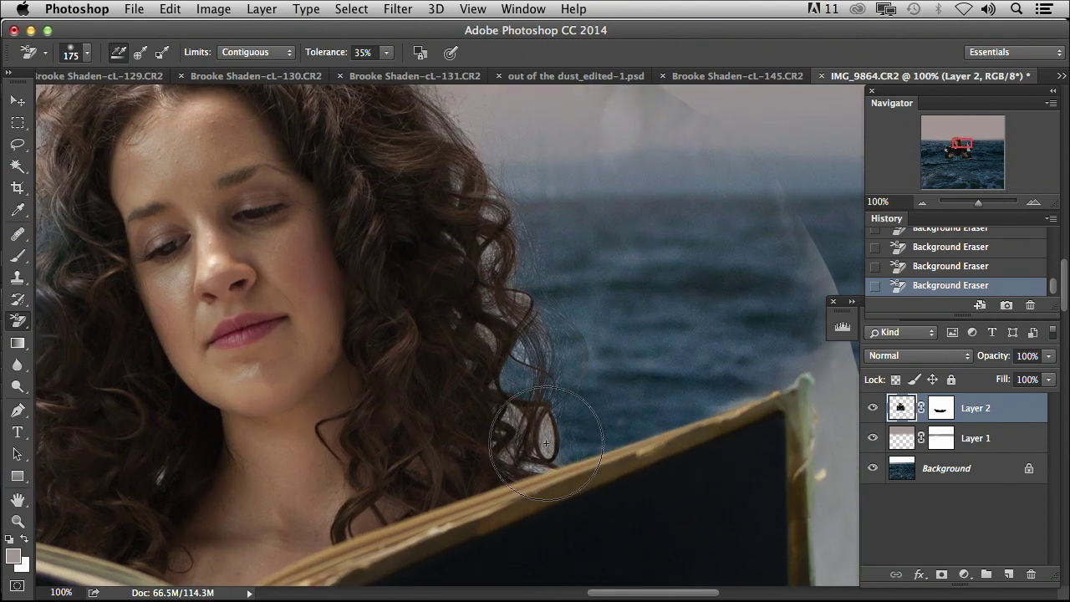
# Step: Undo a stray stroke and reduce the Background Eraser brush to 50 px
pyautogui.moveTo(560, 448)
pyautogui.mouseDown()
pyautogui.moveTo(535, 428)
pyautogui.moveTo(513, 431)
pyautogui.moveTo(588, 443)
pyautogui.mouseUp()
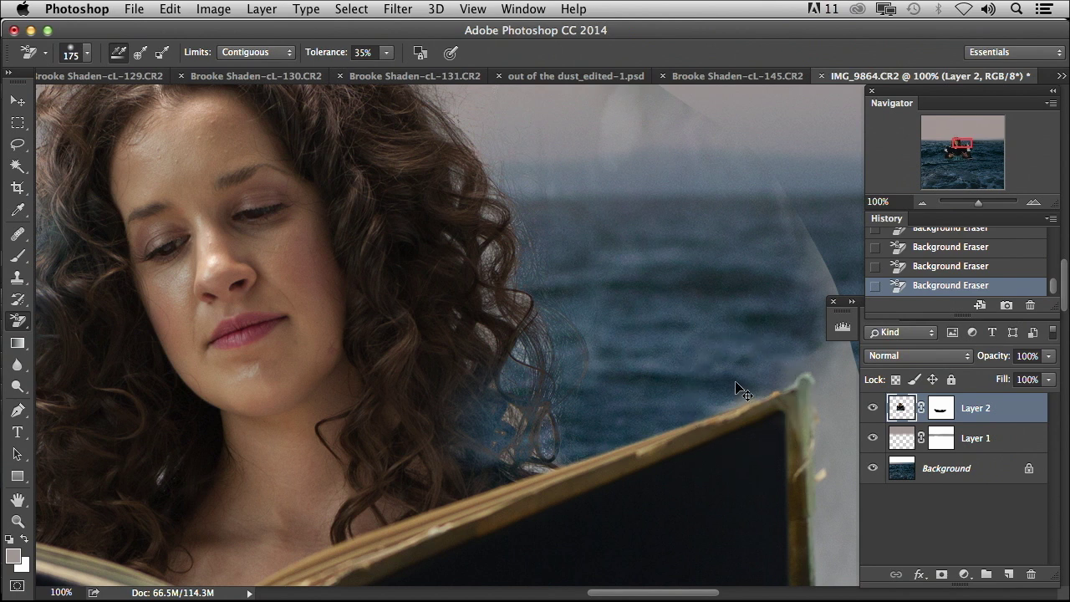
pyautogui.press('super+z')
pyautogui.rightClick(588, 343)
pyautogui.moveTo(667, 373); pyautogui.dragTo(655, 380)
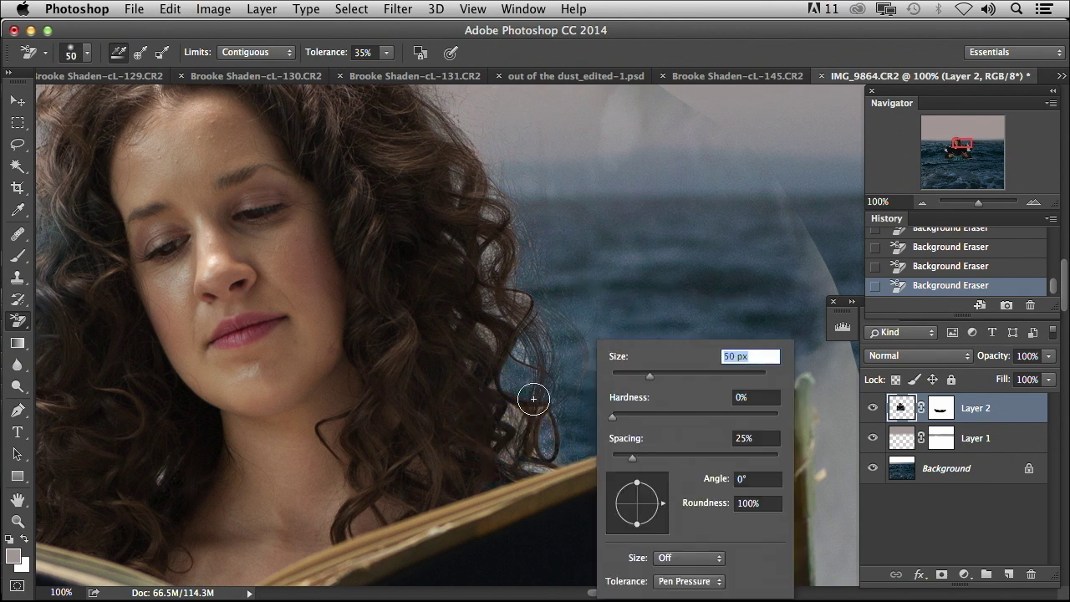
pyautogui.press('Return')
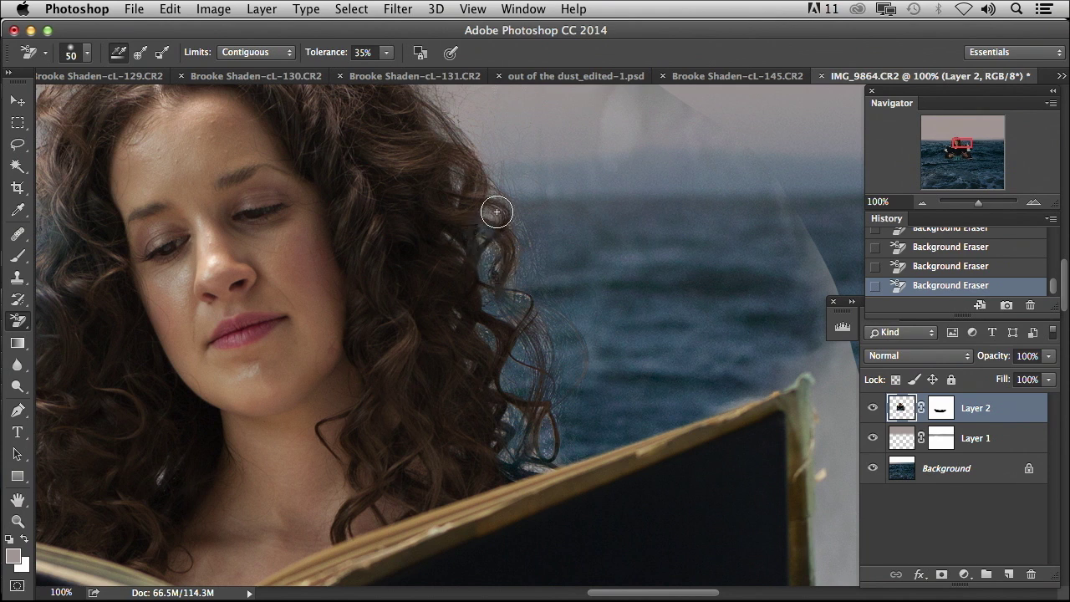
# Step: Clear the grey between the right-side curls, checking strand edges at 200% before returning to 100%
pyautogui.click(458, 189)
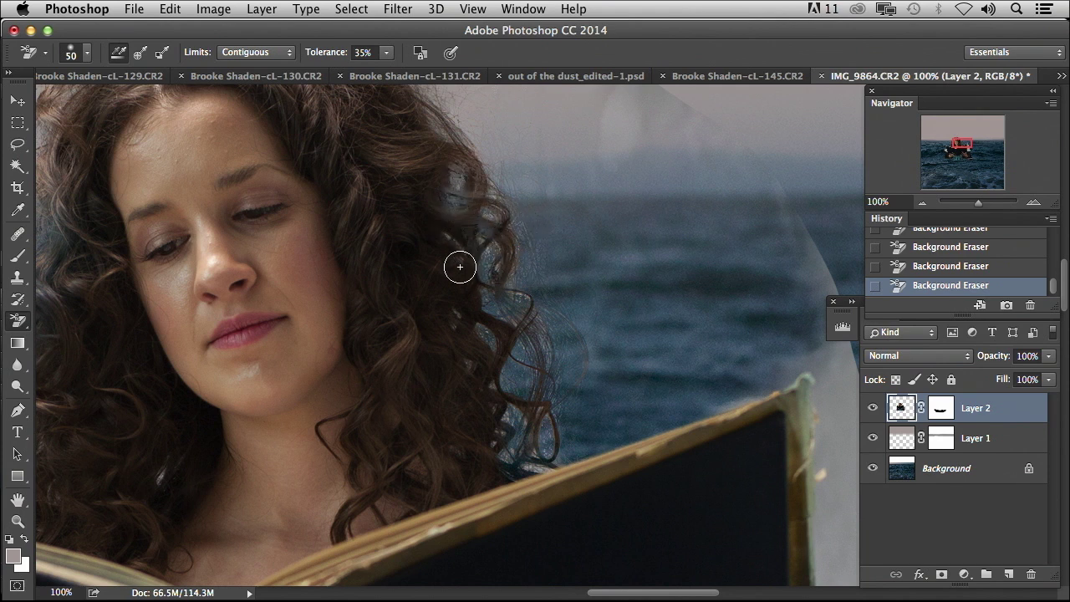
pyautogui.press('super+z')
pyautogui.click(510, 302)
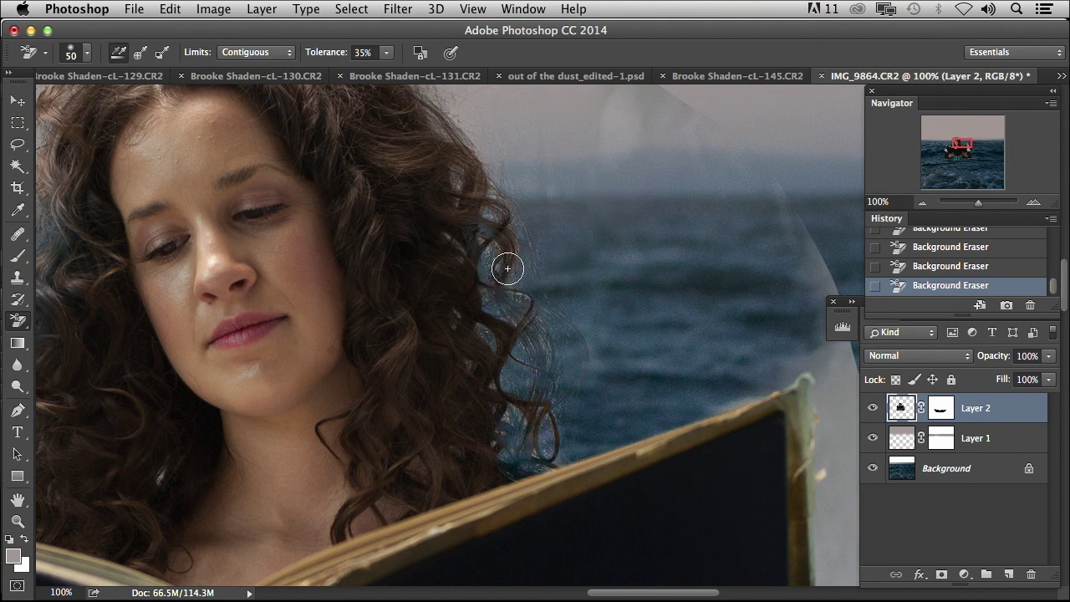
pyautogui.hscroll(-5, 527, 276)
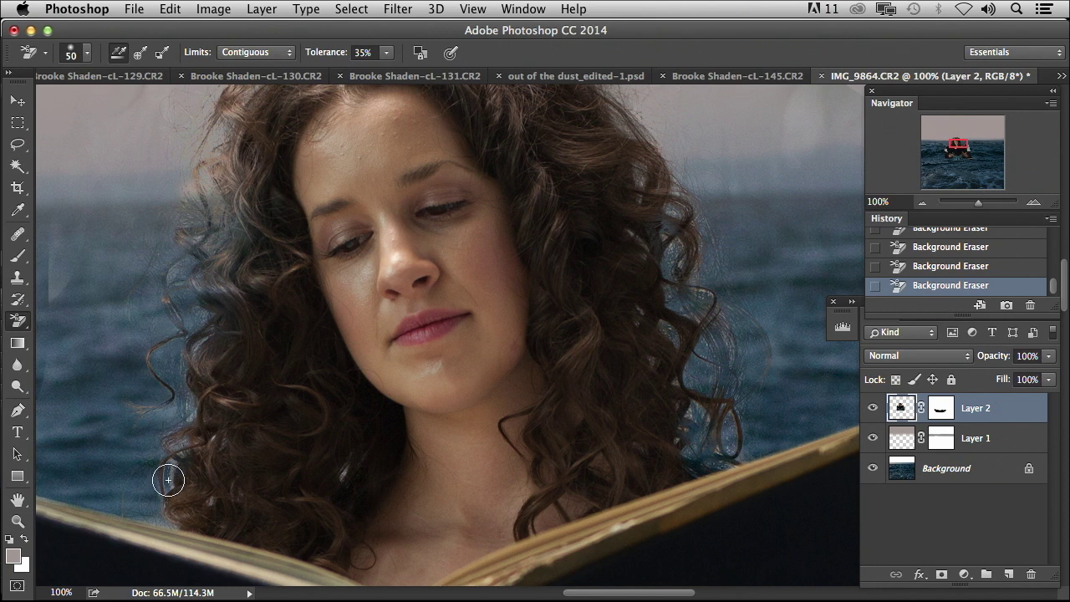
pyautogui.scroll(3, 233, 224)
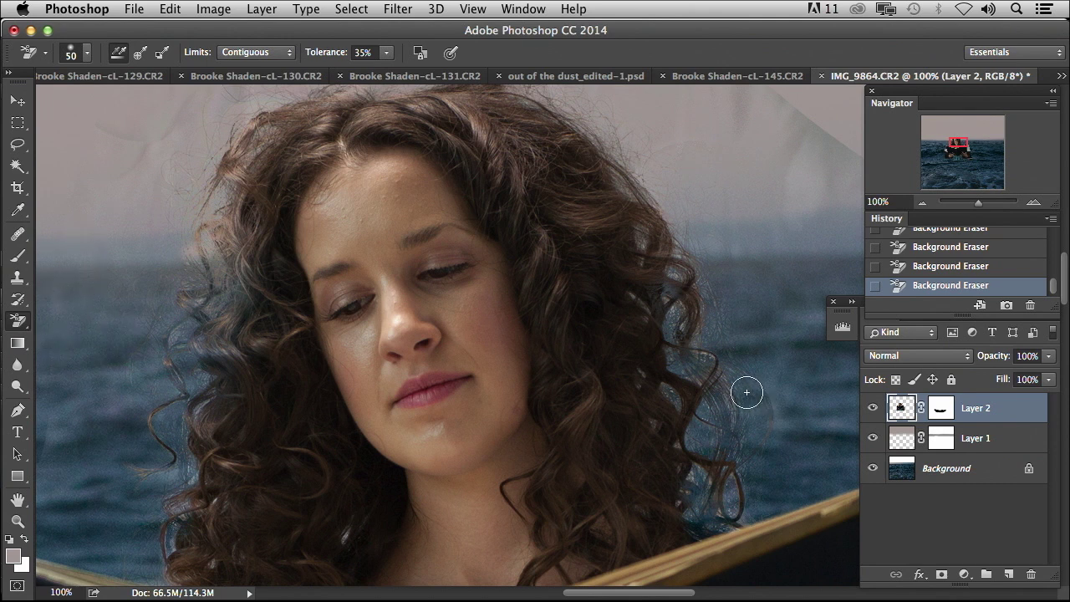
pyautogui.click(1033, 204)
pyautogui.moveTo(646, 369); pyautogui.dragTo(301, 316)
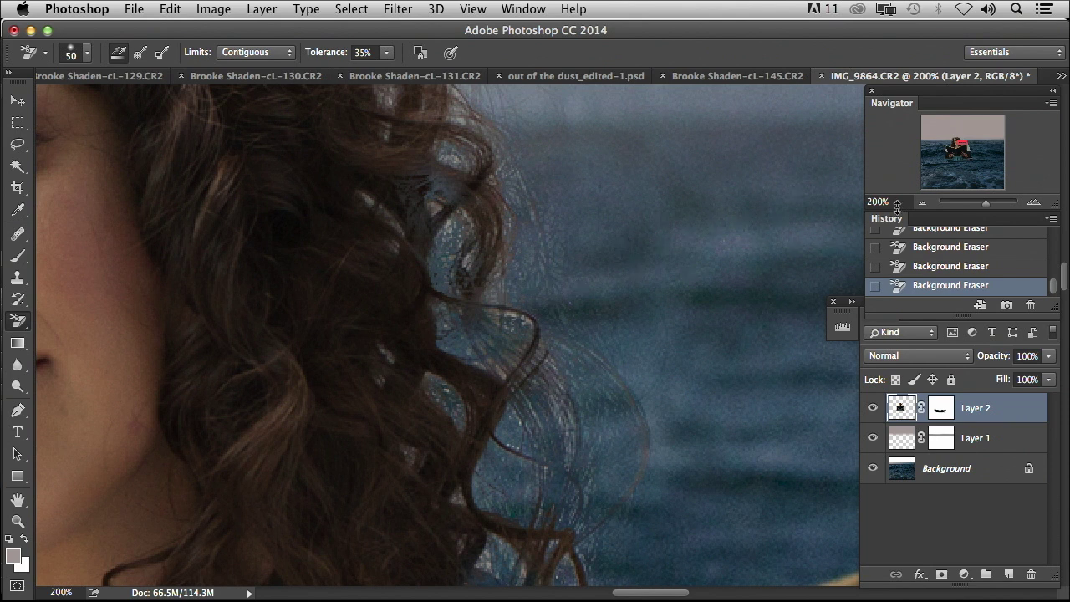
pyautogui.click(924, 202)
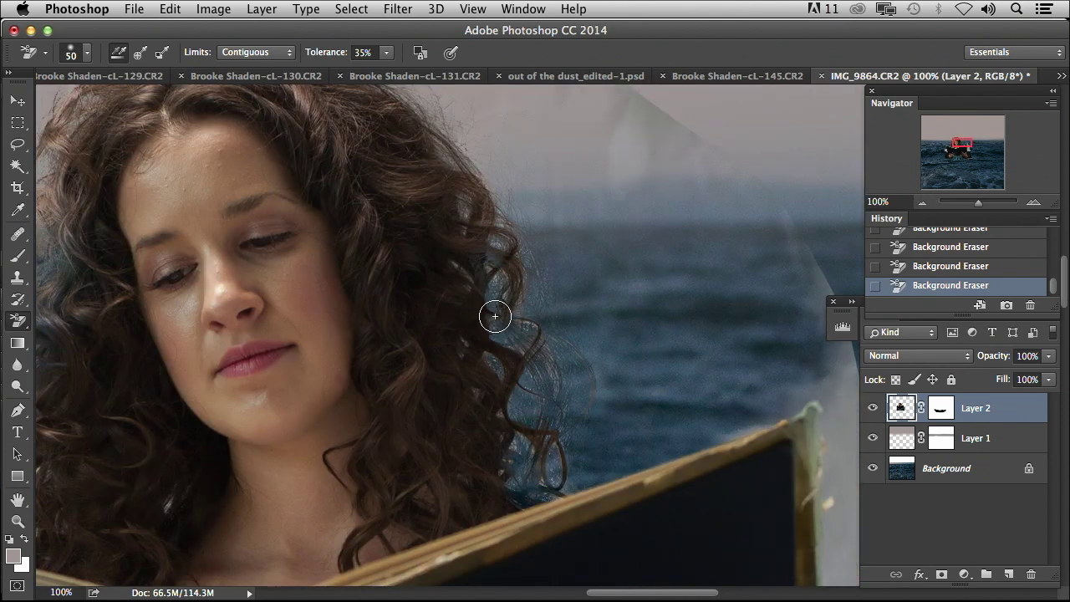
# Step: Lasso around the curls on the right side of the hair
pyautogui.press('l')
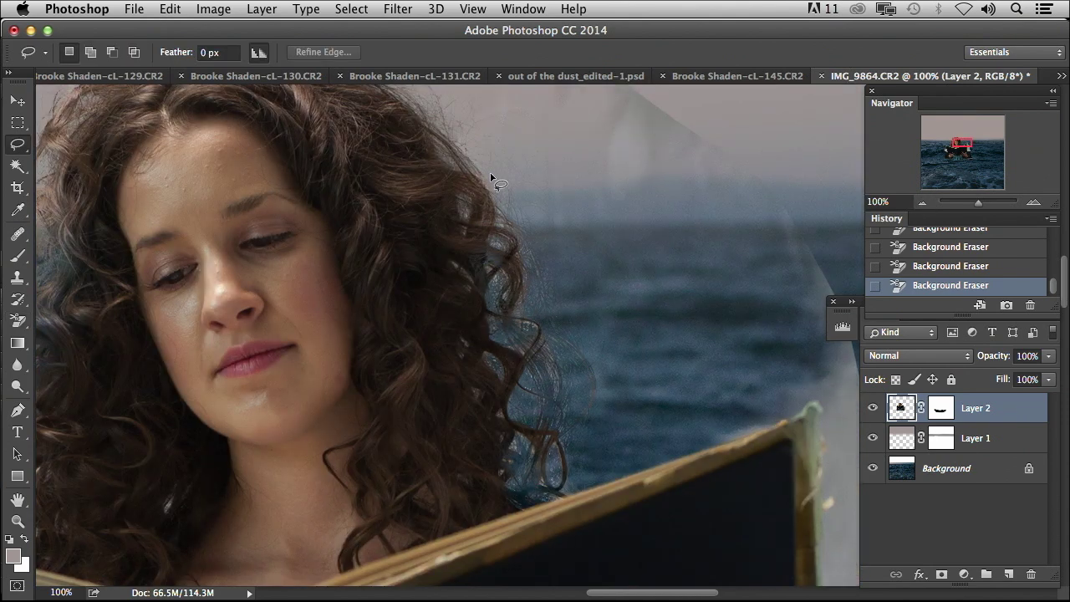
pyautogui.moveTo(491, 177)
pyautogui.mouseDown()
pyautogui.moveTo(454, 178)
pyautogui.moveTo(426, 242)
pyautogui.moveTo(458, 443)
pyautogui.mouseUp()
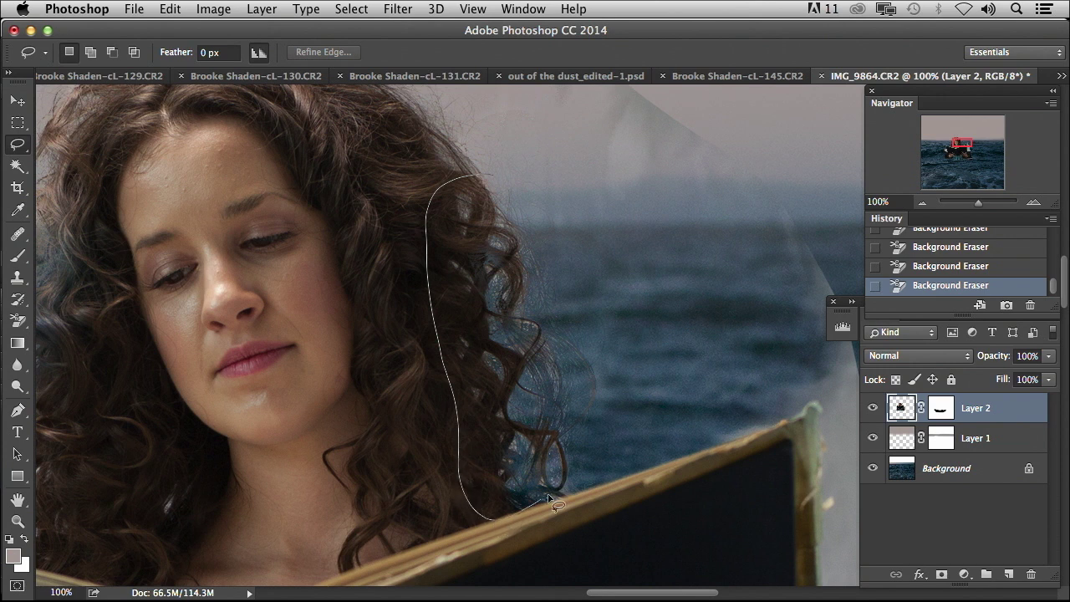
pyautogui.moveTo(613, 458)
pyautogui.mouseDown()
pyautogui.moveTo(557, 222)
pyautogui.moveTo(489, 173)
pyautogui.mouseUp()
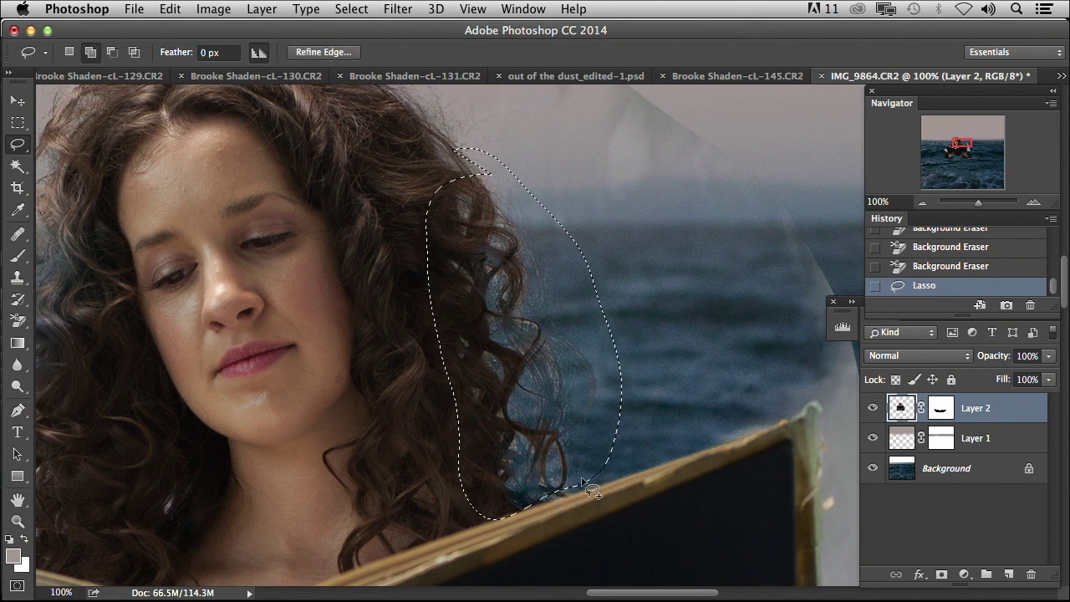
pyautogui.moveTo(534, 514); pyautogui.dragTo(490, 443)
# Step: Add the left-side curls to the lasso selection and bring up its context menu
pyautogui.moveTo(368, 352)
pyautogui.mouseDown()
pyautogui.moveTo(597, 304)
pyautogui.moveTo(560, 341)
pyautogui.mouseUp()
pyautogui.moveTo(286, 202)
pyautogui.mouseDown()
pyautogui.moveTo(242, 280)
pyautogui.moveTo(224, 380)
pyautogui.moveTo(240, 467)
pyautogui.moveTo(269, 519)
pyautogui.moveTo(246, 500)
pyautogui.moveTo(215, 514)
pyautogui.moveTo(245, 530)
pyautogui.mouseUp()
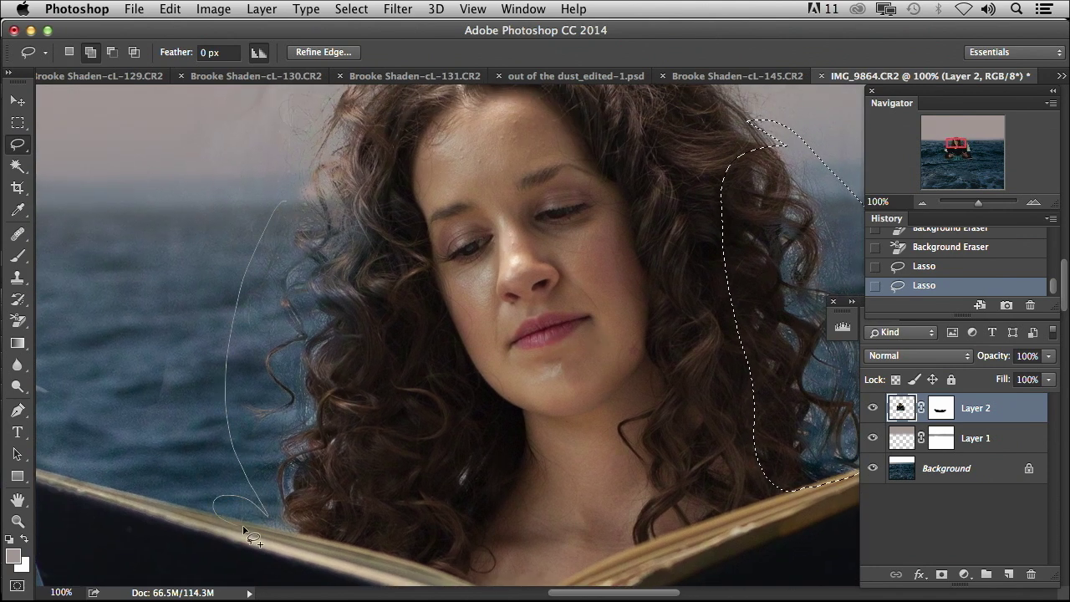
pyautogui.moveTo(314, 544)
pyautogui.mouseDown()
pyautogui.moveTo(347, 520)
pyautogui.moveTo(376, 460)
pyautogui.moveTo(374, 203)
pyautogui.moveTo(350, 171)
pyautogui.moveTo(321, 175)
pyautogui.mouseUp()
pyautogui.moveTo(489, 316); pyautogui.dragTo(353, 315)
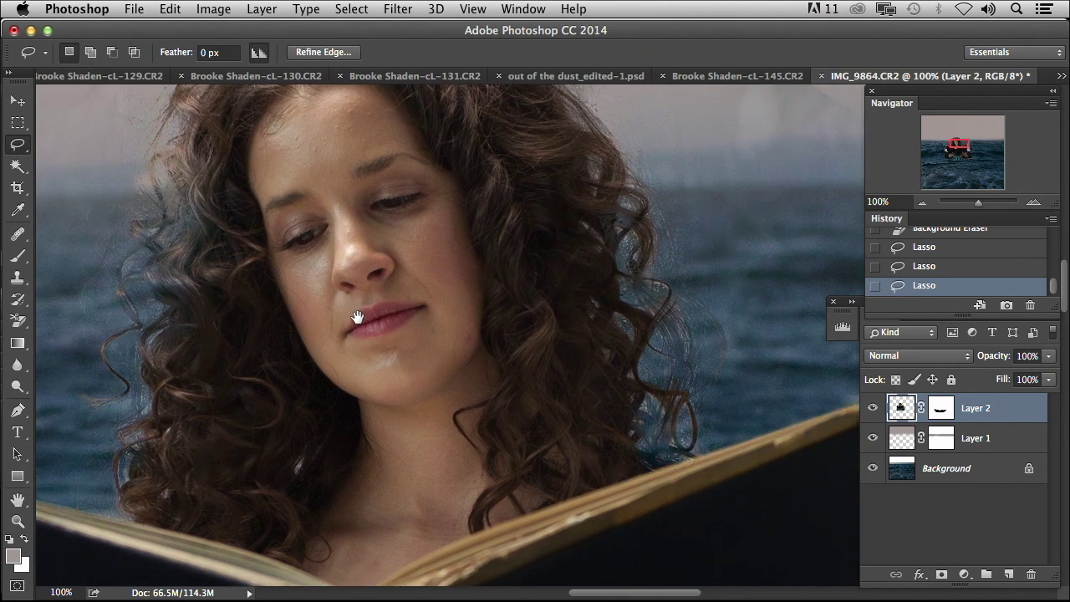
pyautogui.rightClick(662, 276)
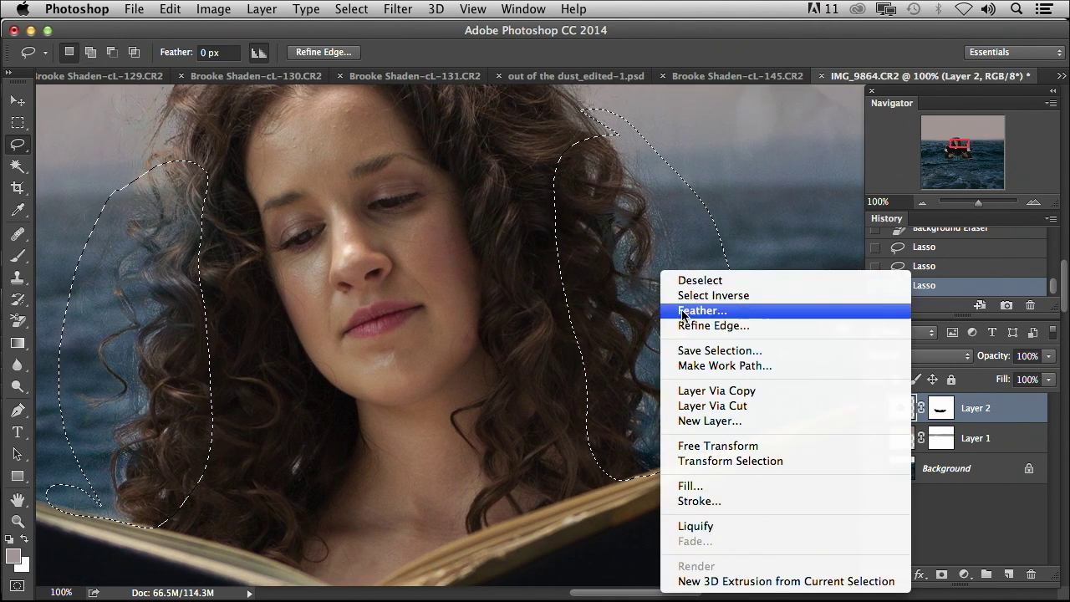
# Step: Feather the curl selection by 17.3 px in Refine Edge
pyautogui.click(682, 326)
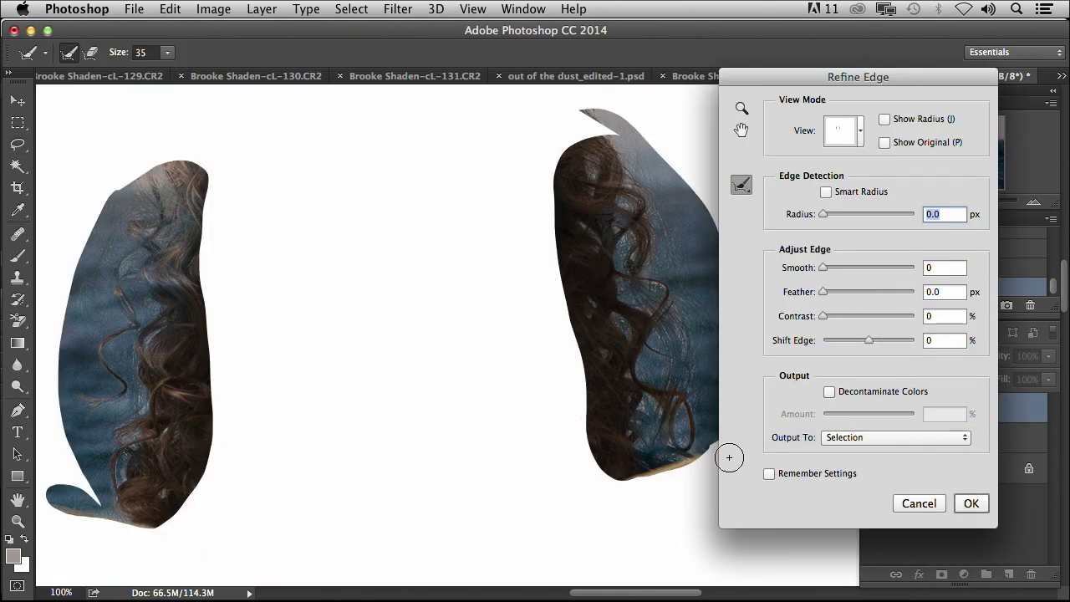
pyautogui.moveTo(823, 292); pyautogui.dragTo(858, 294)
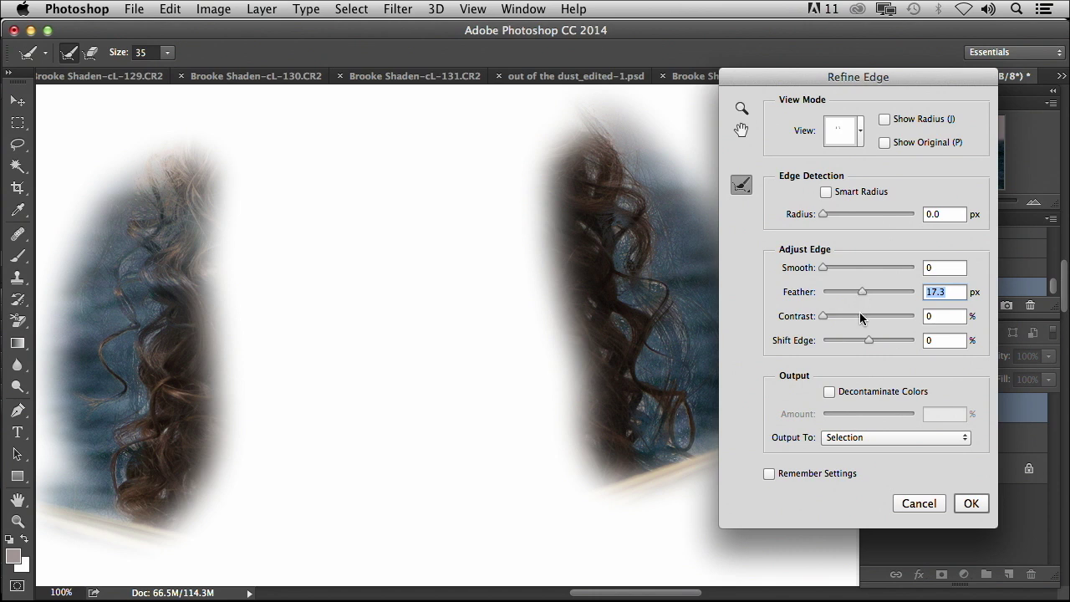
pyautogui.click(971, 503)
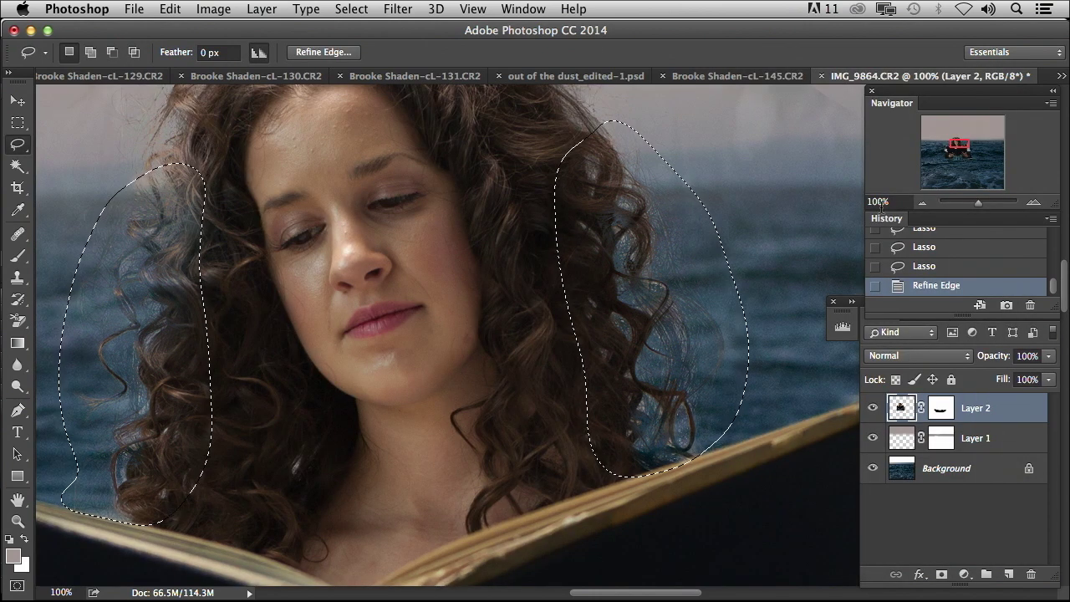
# Step: Zoom to 200% on the right-side curls and open the Image > Adjustments menu
pyautogui.click(1035, 204)
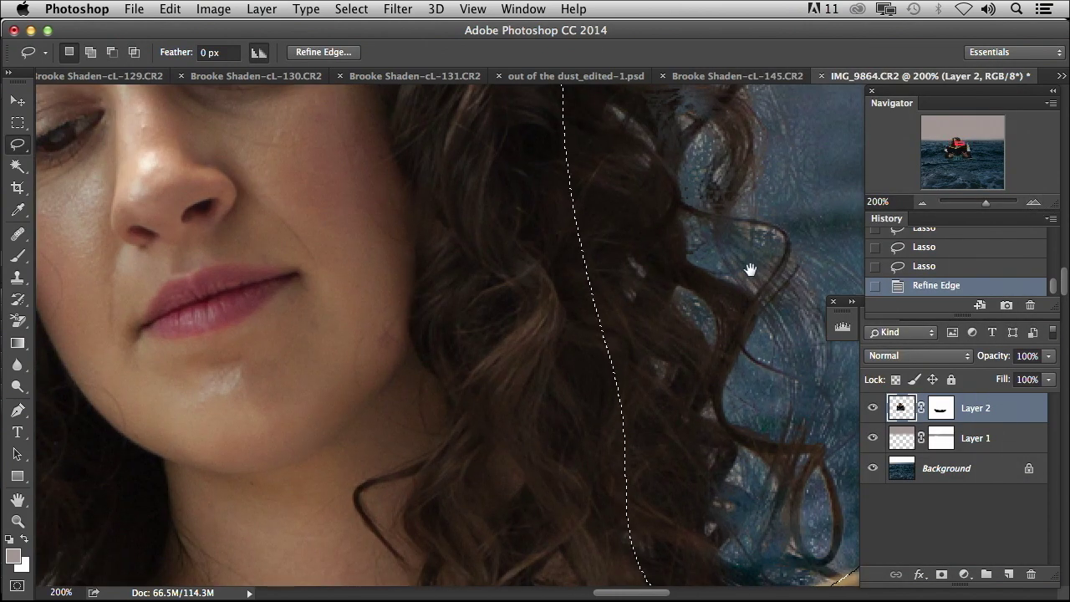
pyautogui.moveTo(747, 270)
pyautogui.mouseDown()
pyautogui.moveTo(496, 306)
pyautogui.moveTo(361, 267)
pyautogui.mouseUp()
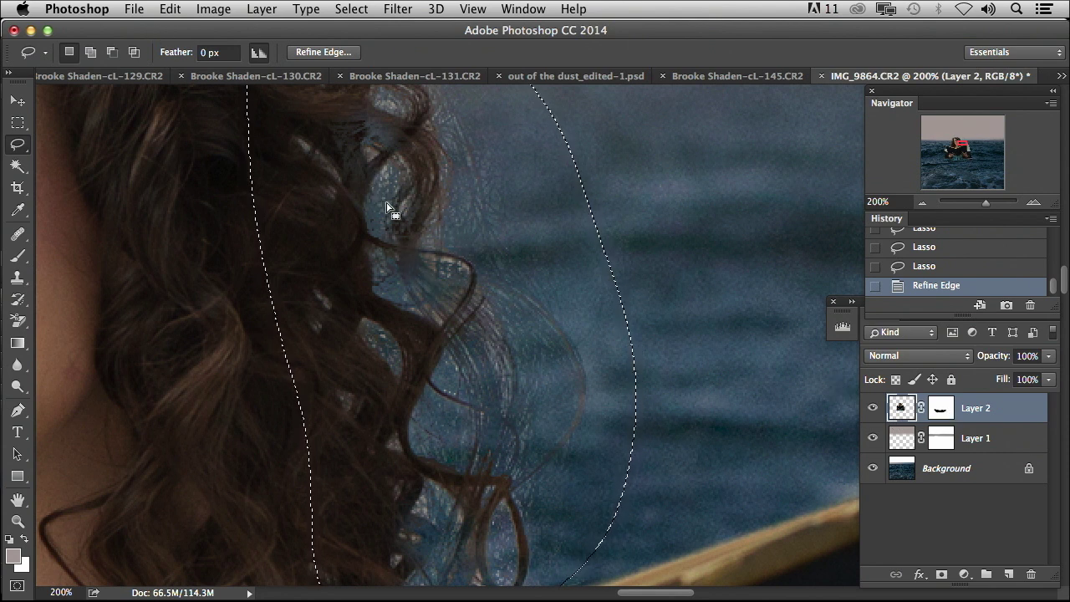
pyautogui.click(214, 10)
# Step: In Replace Color, sample the grey fringe and set Fuzziness 125, Hue -5, Lightness -33
pyautogui.moveTo(249, 58)
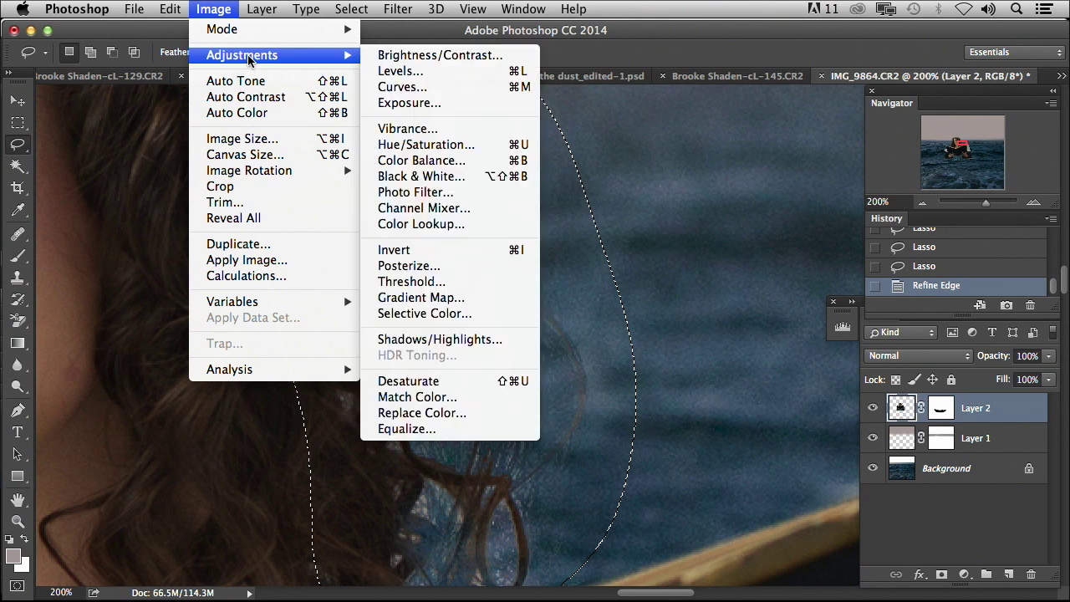
pyautogui.click(463, 413)
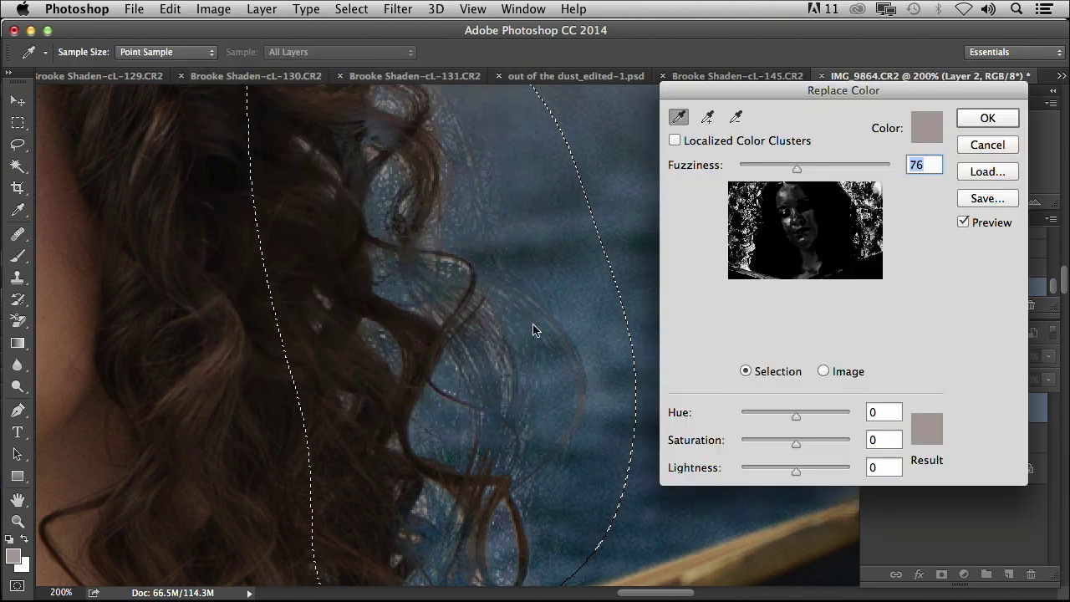
pyautogui.click(447, 260)
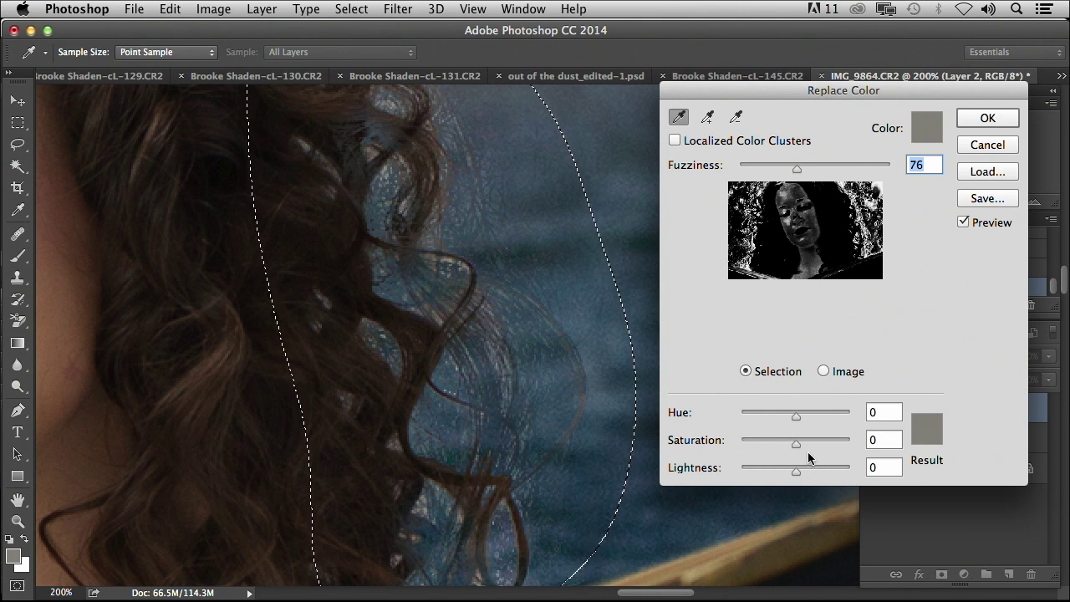
pyautogui.moveTo(792, 478); pyautogui.dragTo(767, 483)
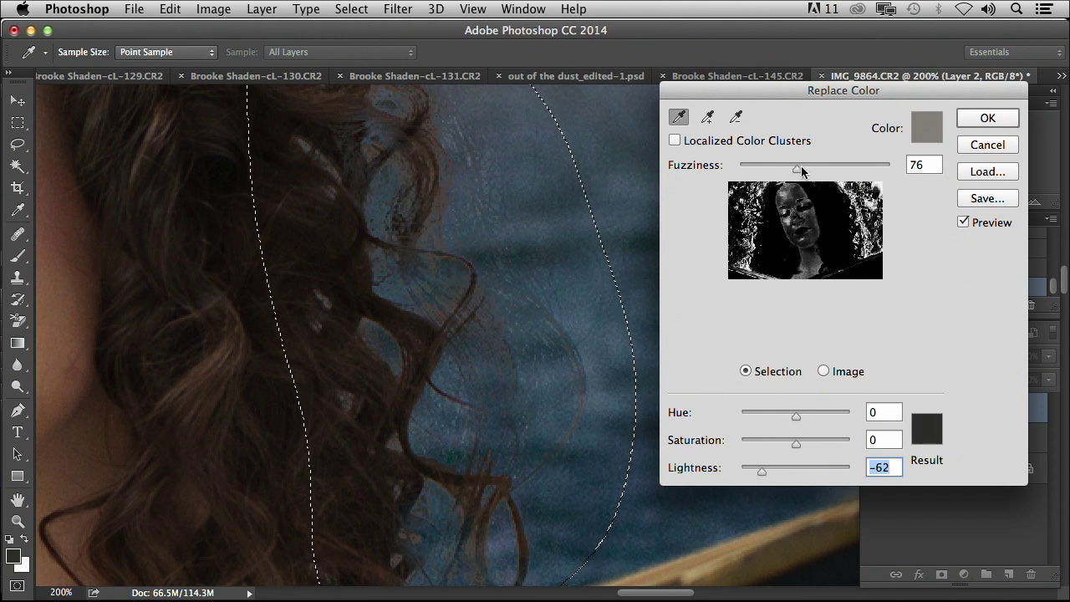
pyautogui.moveTo(801, 167); pyautogui.dragTo(834, 170)
pyautogui.moveTo(790, 418); pyautogui.dragTo(830, 415)
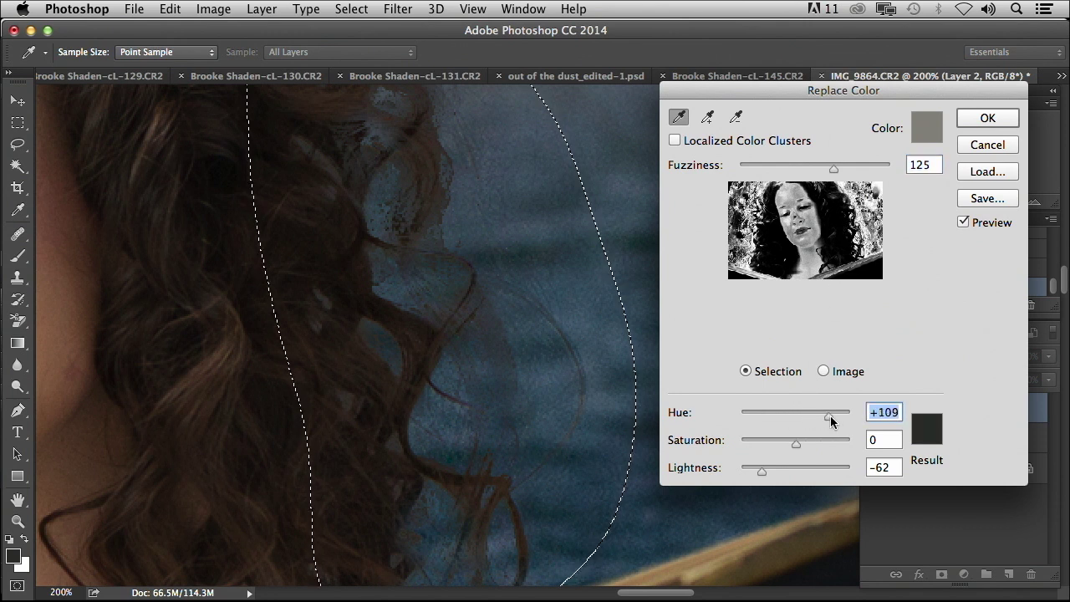
pyautogui.moveTo(749, 416); pyautogui.dragTo(794, 423)
pyautogui.click(926, 435)
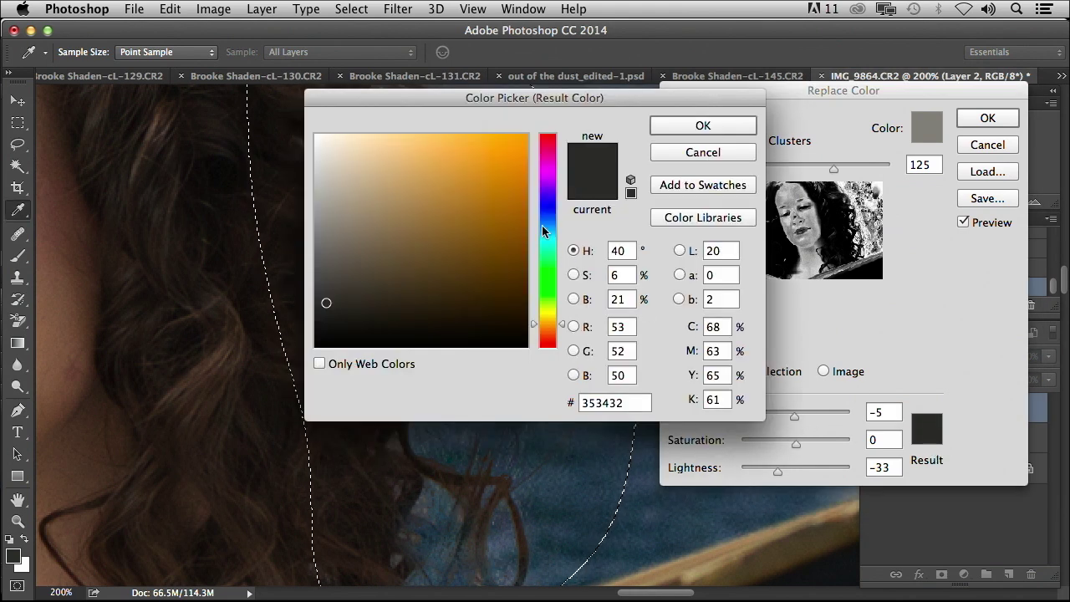
# Step: Set the result colour to a dark navy (Hue -171, Saturation +57, Lightness -46) and apply it
pyautogui.moveTo(539, 101); pyautogui.dragTo(888, 132)
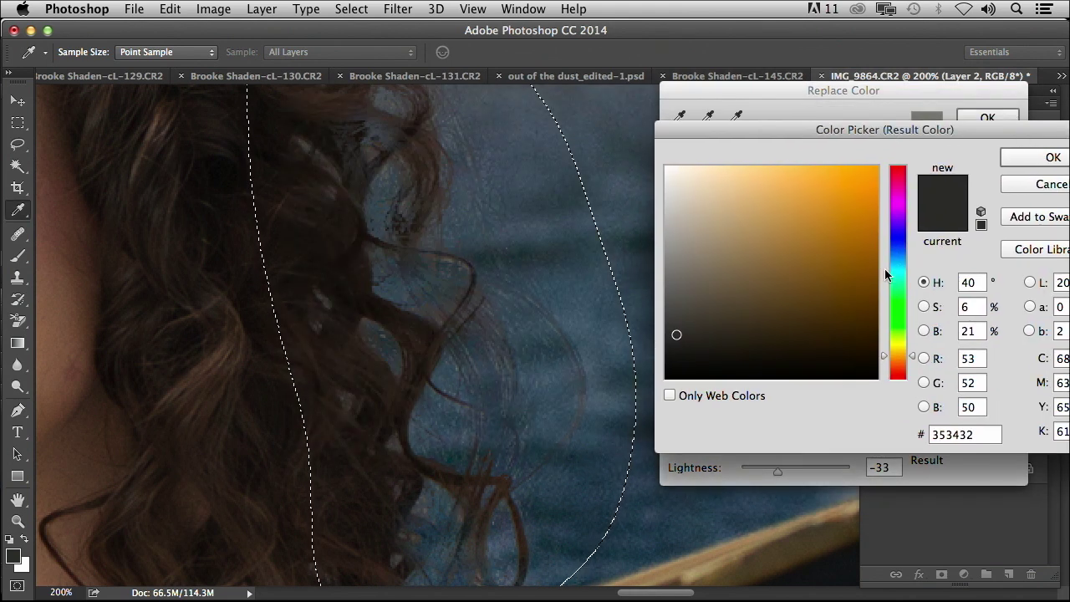
pyautogui.moveTo(886, 270); pyautogui.dragTo(898, 241)
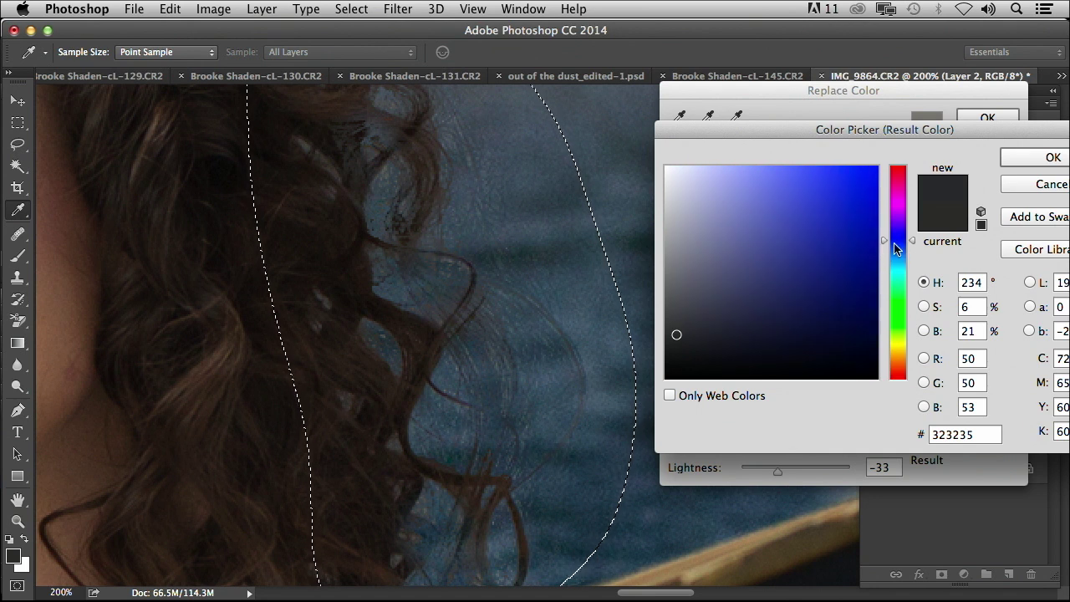
pyautogui.moveTo(675, 331)
pyautogui.mouseDown()
pyautogui.moveTo(786, 313)
pyautogui.moveTo(787, 346)
pyautogui.moveTo(799, 351)
pyautogui.moveTo(814, 337)
pyautogui.moveTo(825, 356)
pyautogui.mouseUp()
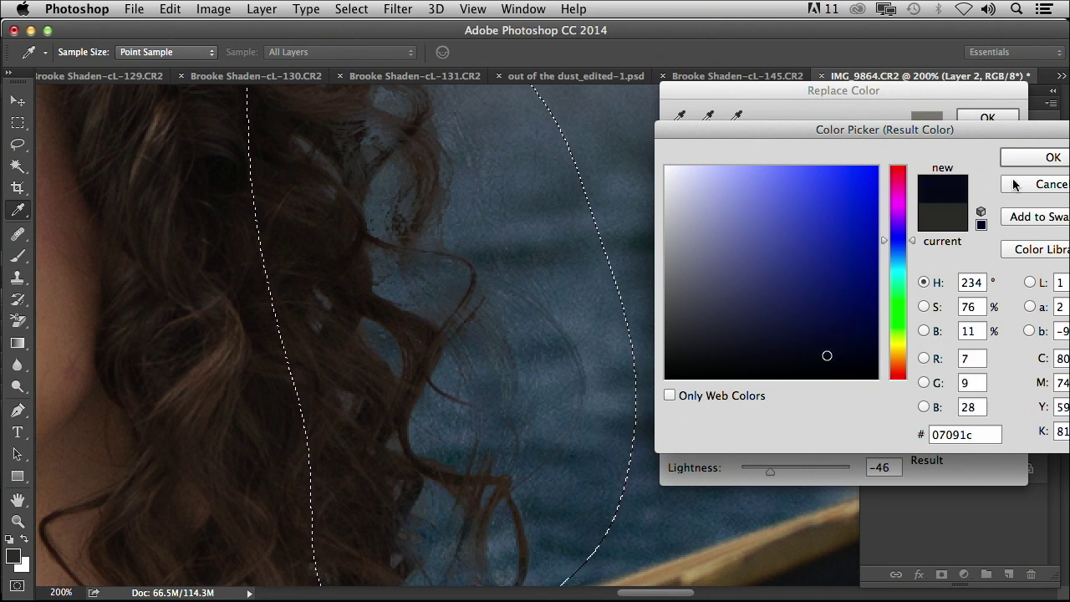
pyautogui.click(1036, 161)
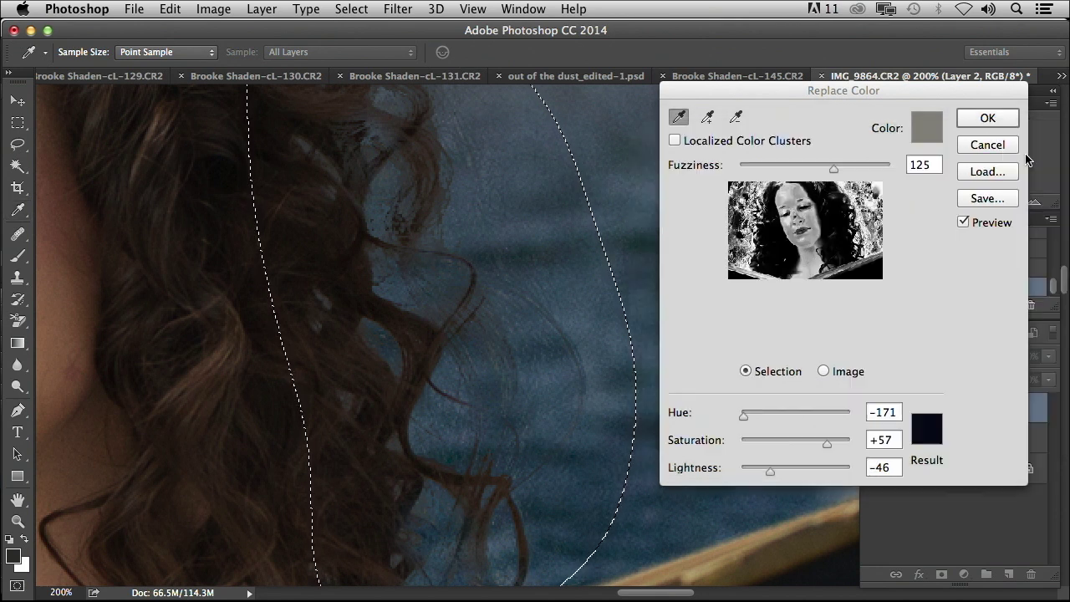
pyautogui.click(973, 117)
# Step: Deselect the recoloured curls, zoom out to 50%, and target Layer 2's mask with the Brush tool
pyautogui.hotkey('ctrl', 'd')
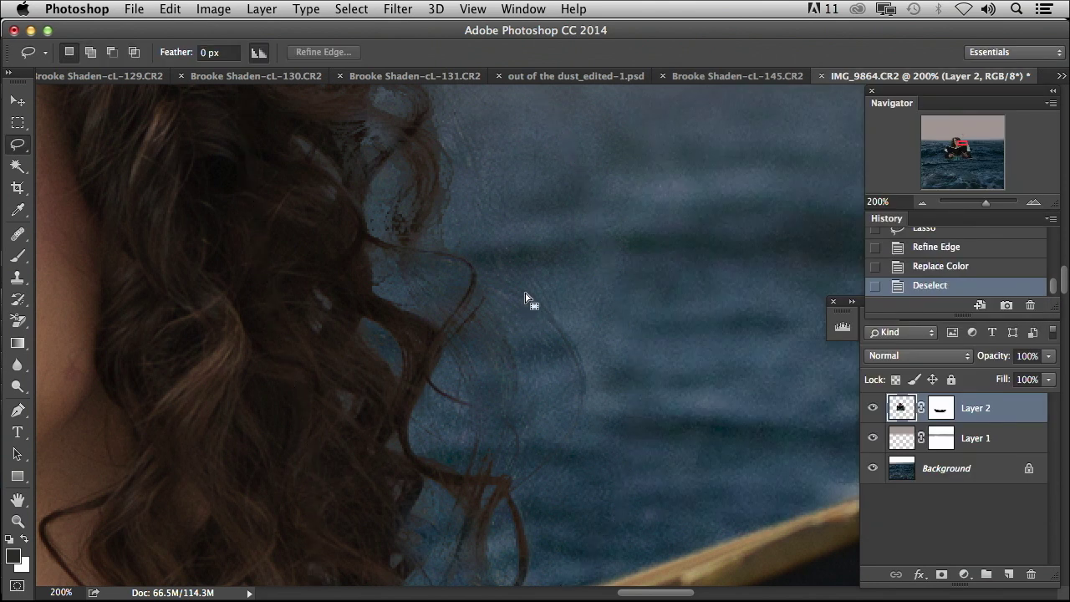
pyautogui.click(924, 203)
pyautogui.click(925, 203)
pyautogui.click(925, 203)
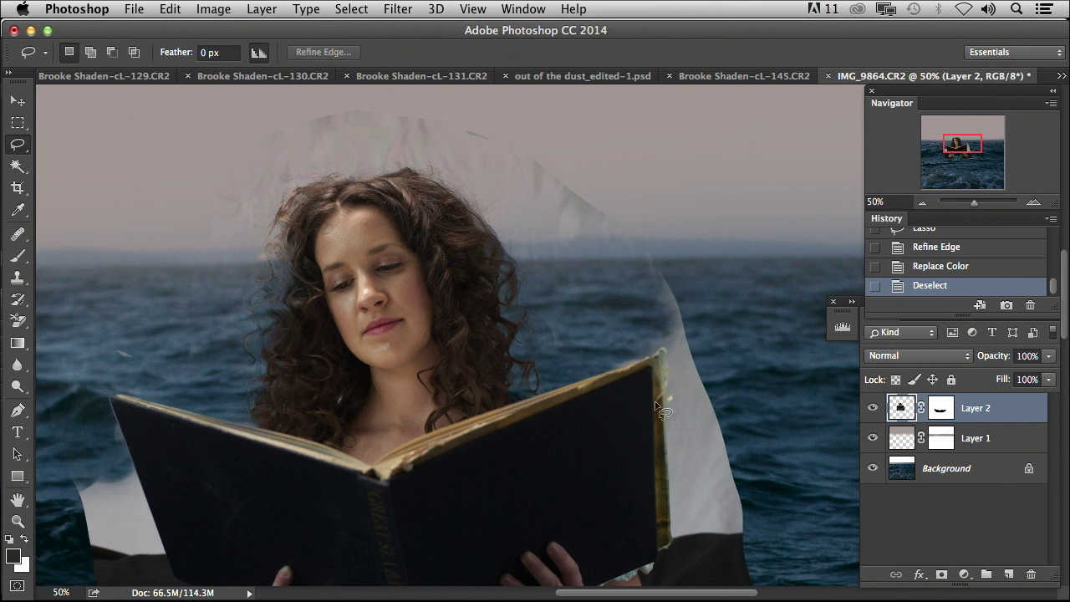
pyautogui.scroll(-5, 556, 370)
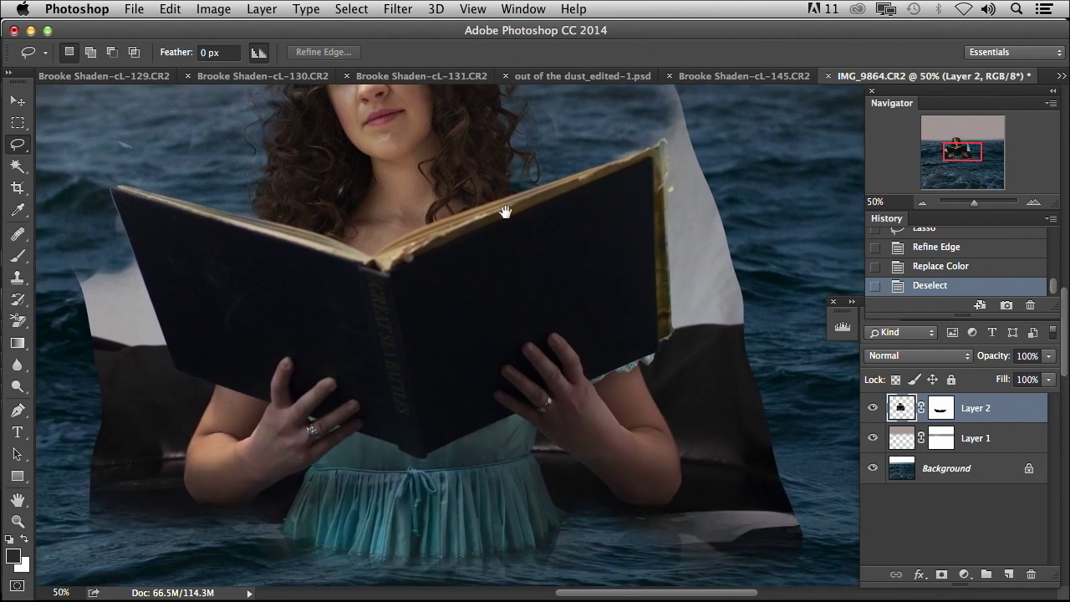
pyautogui.scroll(-1, 504, 211)
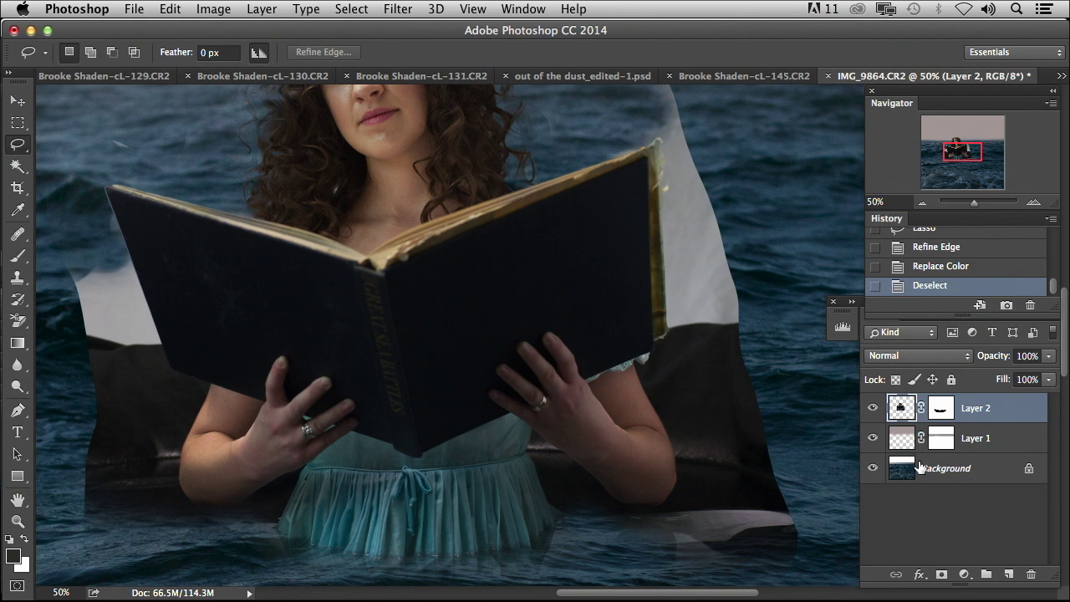
pyautogui.click(942, 408)
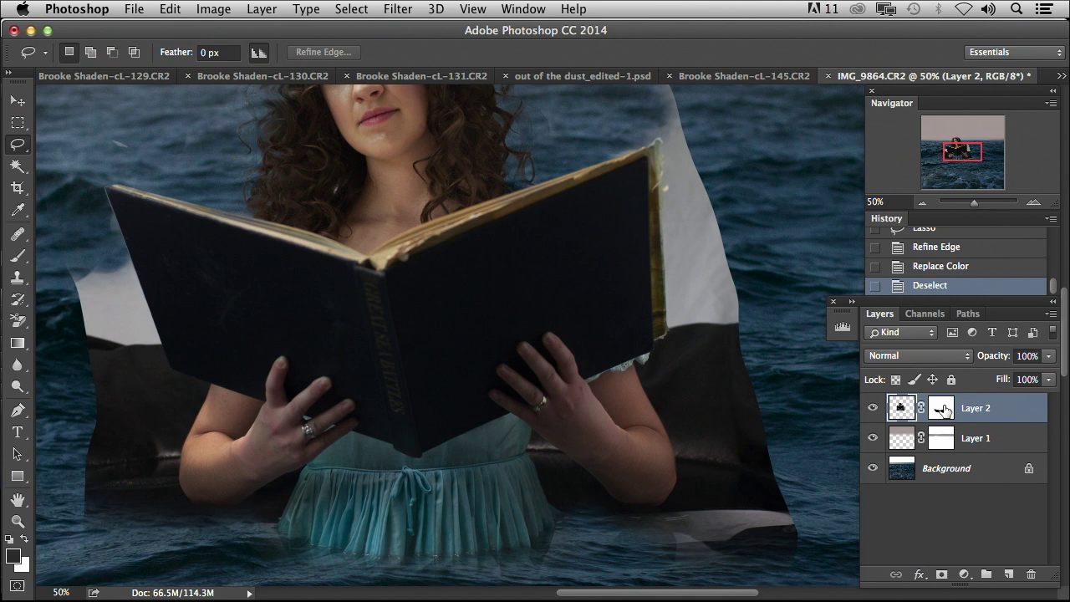
pyautogui.click(17, 254)
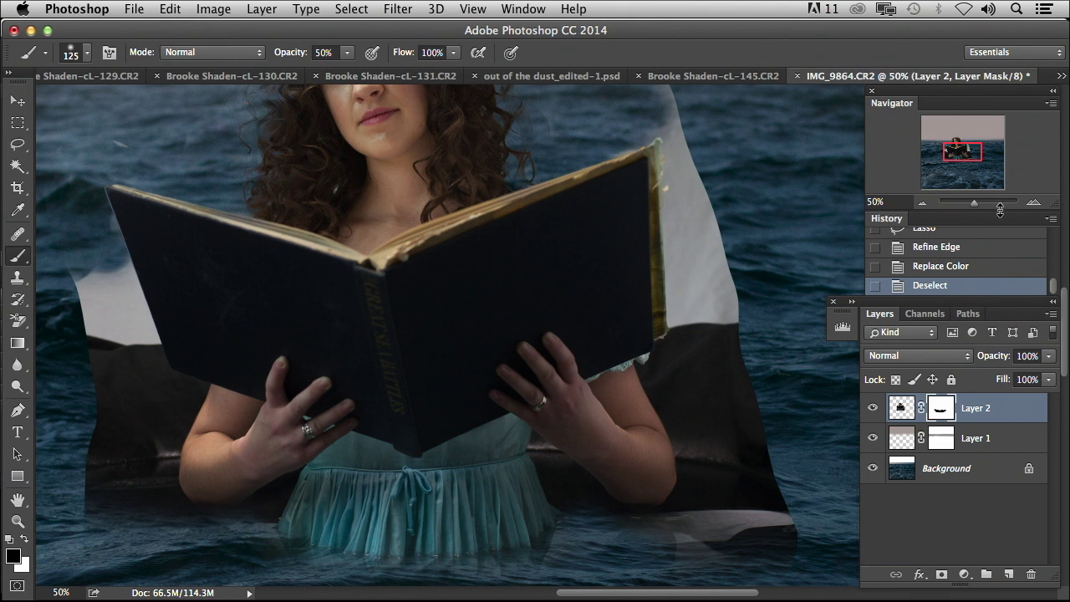
# Step: Set the brush to 100% opacity, 72% hardness and 76 px, and mask out the white sleeve edge beside the book
pyautogui.click(1033, 203)
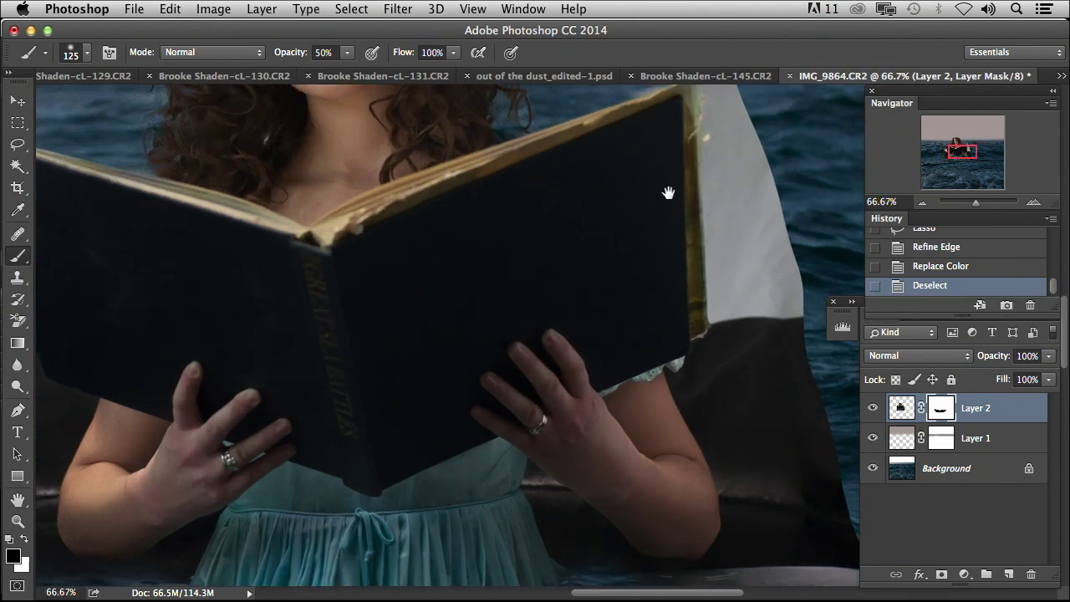
pyautogui.moveTo(668, 193); pyautogui.dragTo(442, 308)
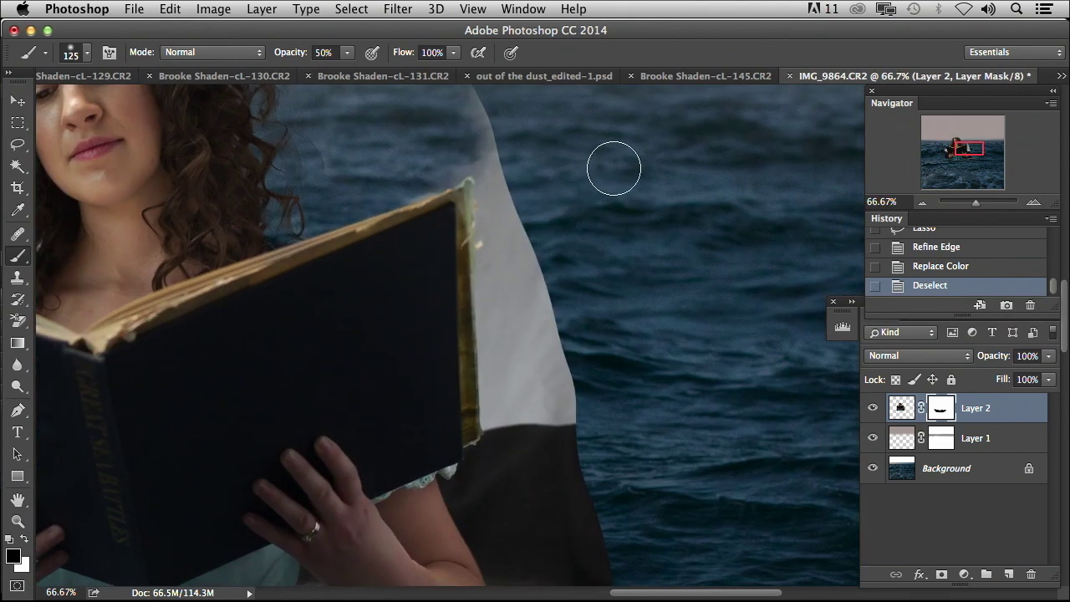
pyautogui.moveTo(547, 258); pyautogui.dragTo(514, 180)
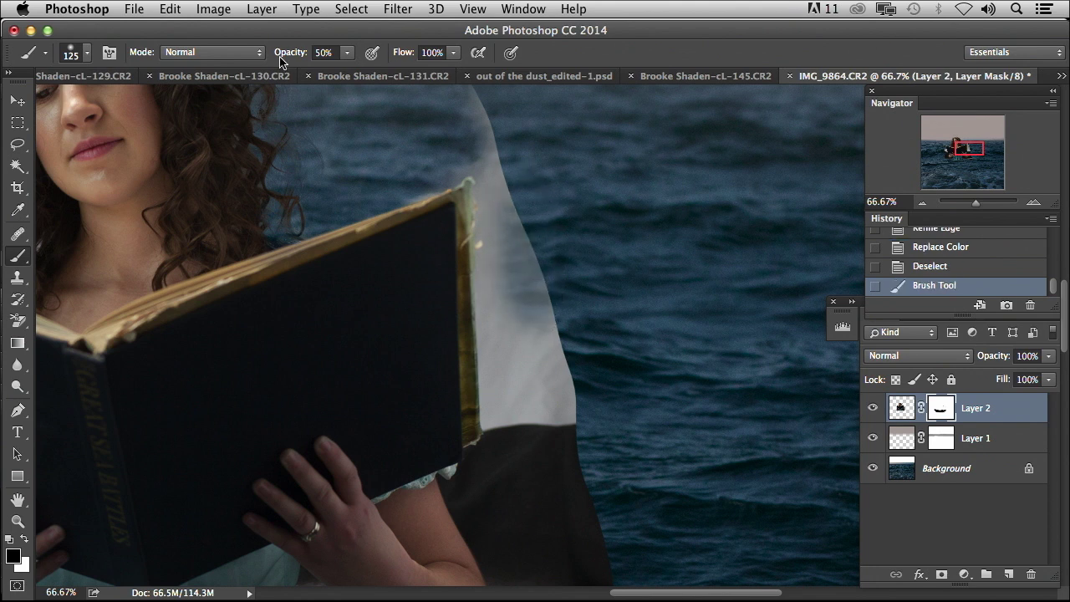
pyautogui.moveTo(281, 62); pyautogui.dragTo(334, 60)
pyautogui.rightClick(575, 244)
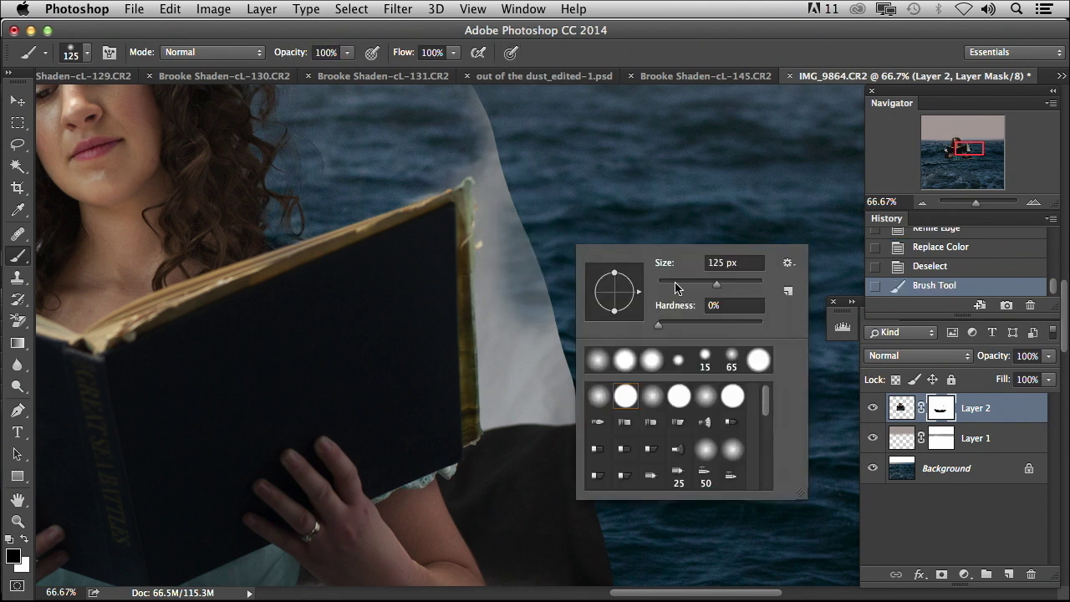
pyautogui.click(729, 323)
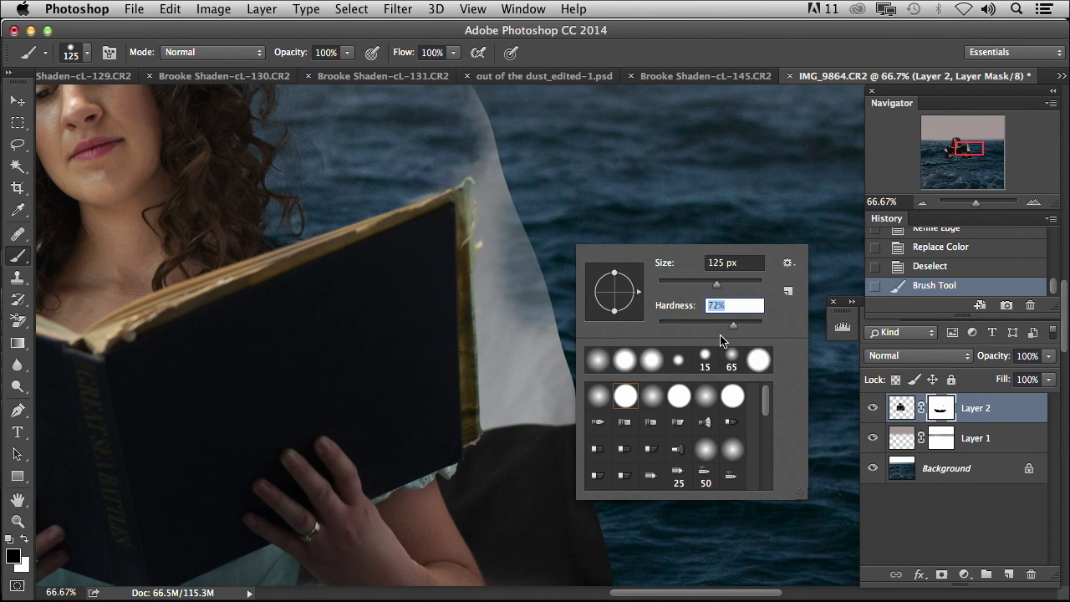
pyautogui.click(707, 285)
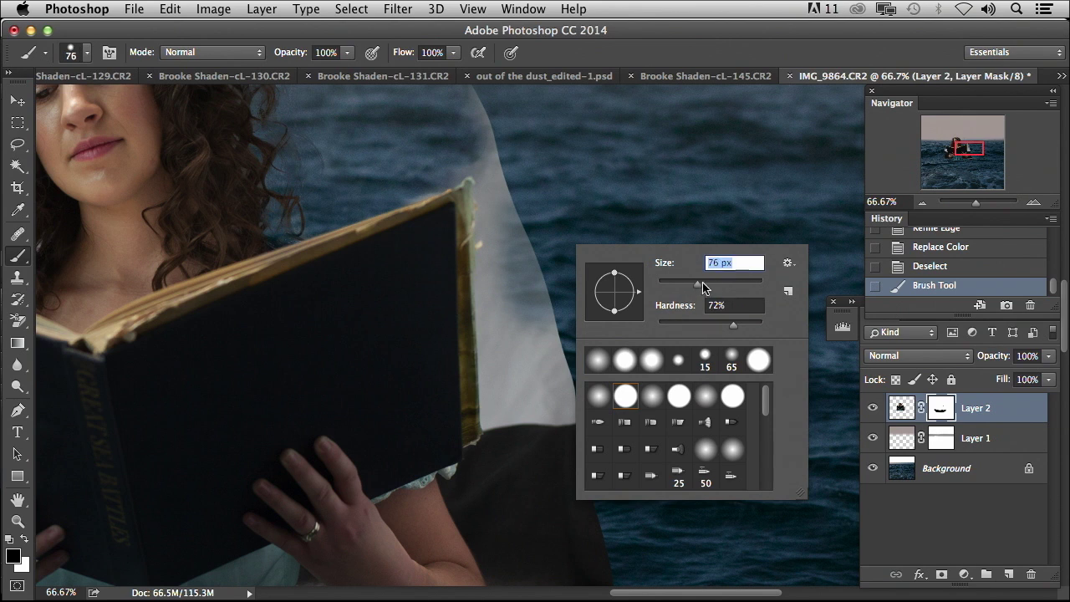
pyautogui.moveTo(520, 195)
pyautogui.mouseDown()
pyautogui.moveTo(527, 250)
pyautogui.moveTo(500, 156)
pyautogui.moveTo(502, 219)
pyautogui.mouseUp()
pyautogui.rightClick(539, 199)
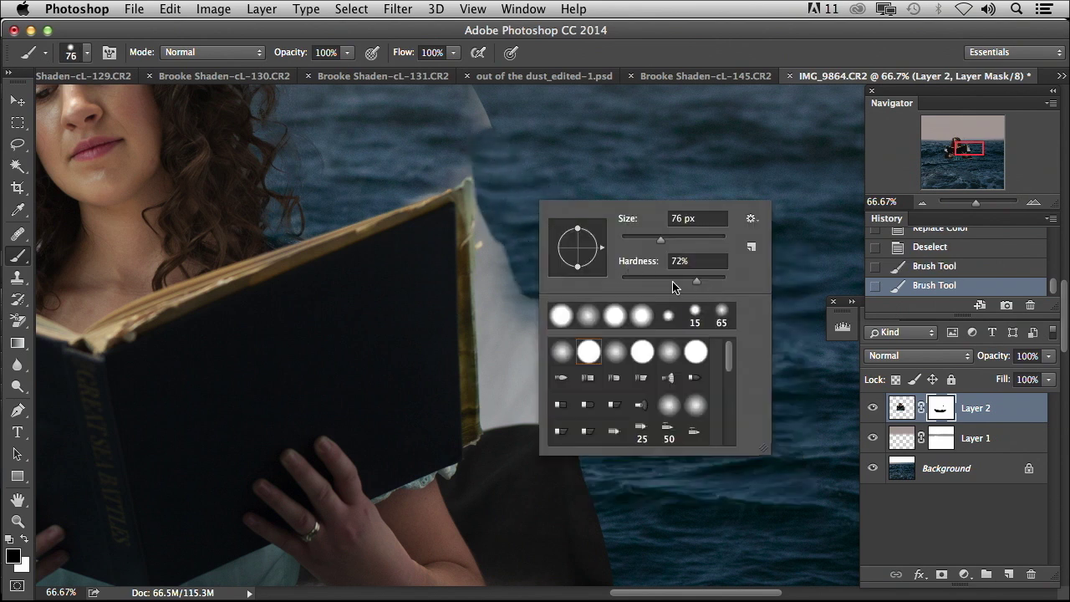
pyautogui.click(701, 285)
pyautogui.moveTo(494, 183)
pyautogui.mouseDown()
pyautogui.moveTo(480, 167)
pyautogui.moveTo(497, 443)
pyautogui.mouseUp()
# Step: Hide the dark sleeve top, fin shape and shadows around the arm, restoring the arm's right edge in white
pyautogui.moveTo(544, 276)
pyautogui.mouseDown()
pyautogui.moveTo(526, 391)
pyautogui.moveTo(582, 306)
pyautogui.moveTo(549, 423)
pyautogui.moveTo(531, 419)
pyautogui.moveTo(469, 153)
pyautogui.mouseUp()
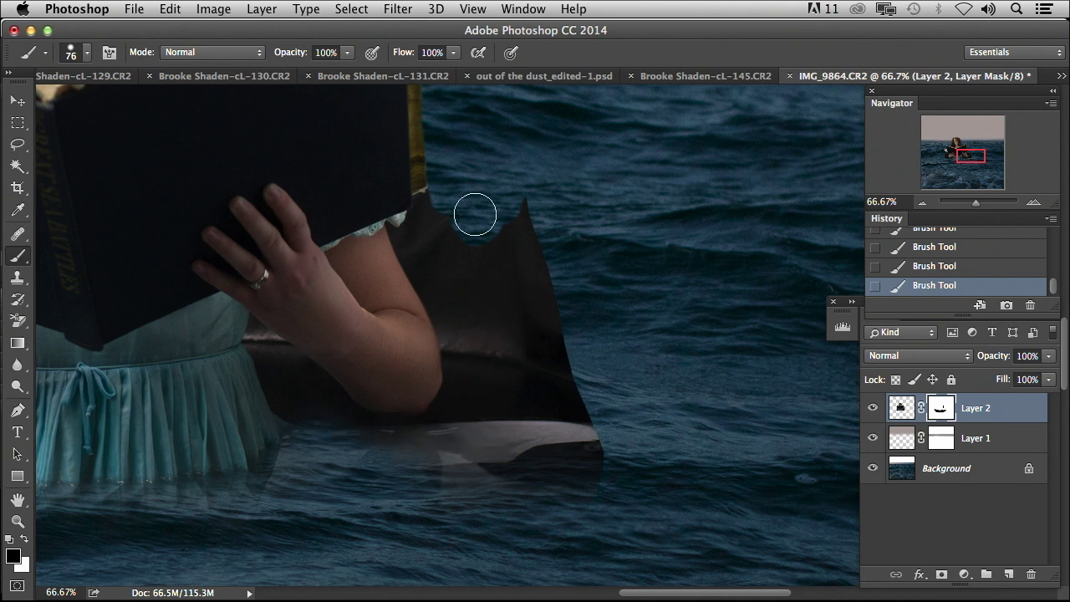
pyautogui.moveTo(479, 263)
pyautogui.mouseDown()
pyautogui.moveTo(517, 254)
pyautogui.moveTo(543, 277)
pyautogui.moveTo(543, 211)
pyautogui.moveTo(549, 387)
pyautogui.moveTo(581, 503)
pyautogui.moveTo(605, 467)
pyautogui.moveTo(529, 475)
pyautogui.moveTo(483, 430)
pyautogui.moveTo(517, 437)
pyautogui.moveTo(453, 509)
pyautogui.moveTo(458, 476)
pyautogui.moveTo(525, 346)
pyautogui.moveTo(513, 381)
pyautogui.moveTo(508, 313)
pyautogui.moveTo(472, 308)
pyautogui.moveTo(462, 289)
pyautogui.moveTo(480, 294)
pyautogui.moveTo(475, 224)
pyautogui.moveTo(438, 206)
pyautogui.moveTo(414, 236)
pyautogui.moveTo(454, 349)
pyautogui.moveTo(458, 422)
pyautogui.mouseUp()
pyautogui.press('x')
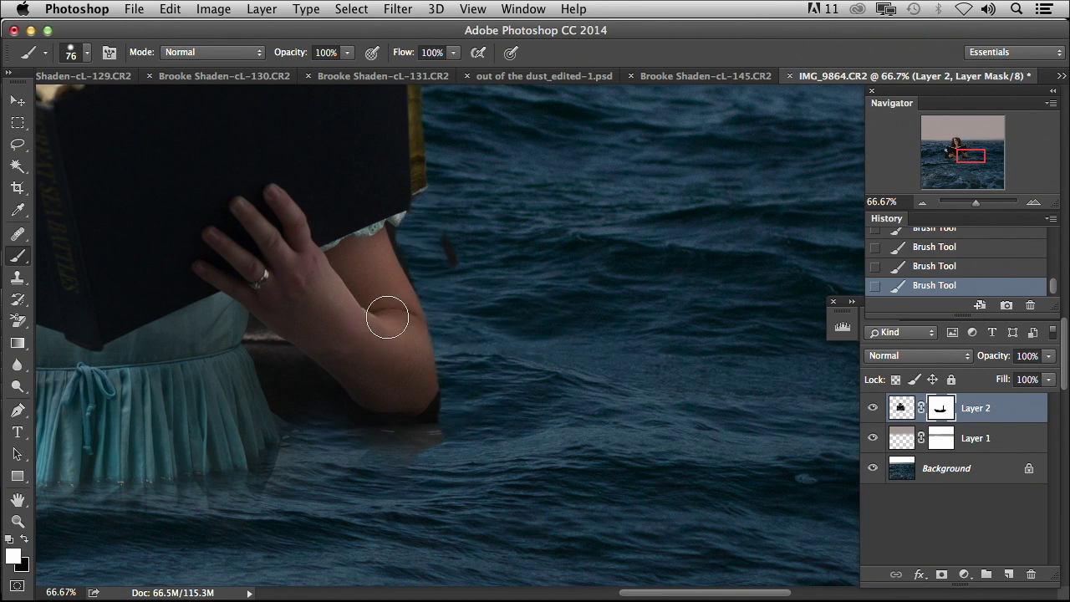
pyautogui.moveTo(400, 316); pyautogui.dragTo(442, 390)
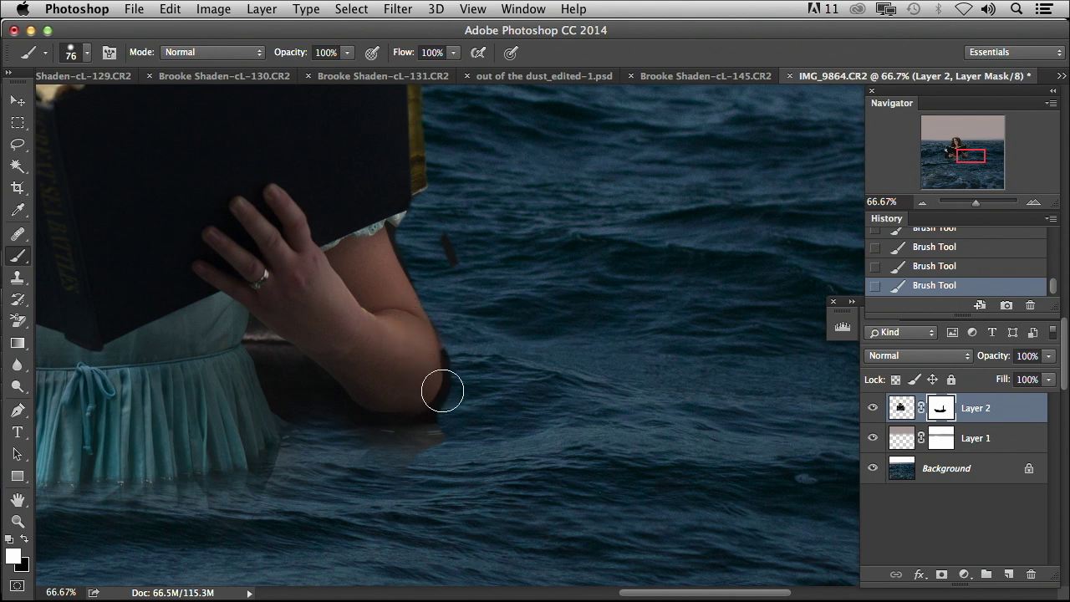
pyautogui.press('x')
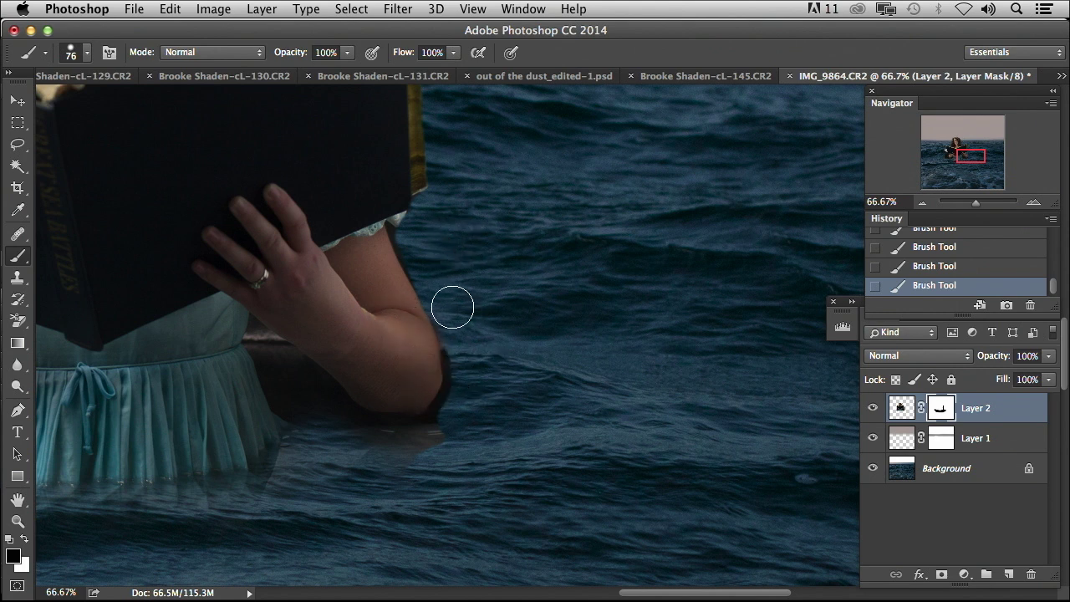
pyautogui.moveTo(449, 311)
pyautogui.mouseDown()
pyautogui.moveTo(459, 379)
pyautogui.moveTo(445, 426)
pyautogui.mouseUp()
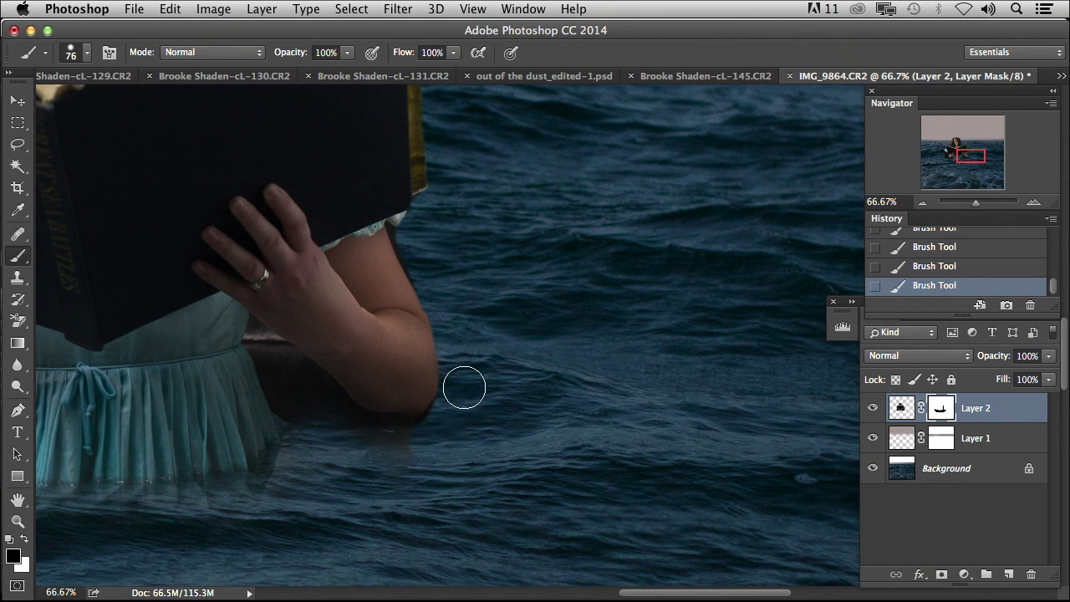
pyautogui.moveTo(451, 412)
pyautogui.mouseDown()
pyautogui.moveTo(424, 429)
pyautogui.moveTo(346, 423)
pyautogui.moveTo(298, 376)
pyautogui.moveTo(360, 420)
pyautogui.moveTo(462, 434)
pyautogui.mouseUp()
pyautogui.moveTo(269, 381)
pyautogui.mouseDown()
pyautogui.moveTo(277, 370)
pyautogui.moveTo(267, 370)
pyautogui.moveTo(287, 395)
pyautogui.mouseUp()
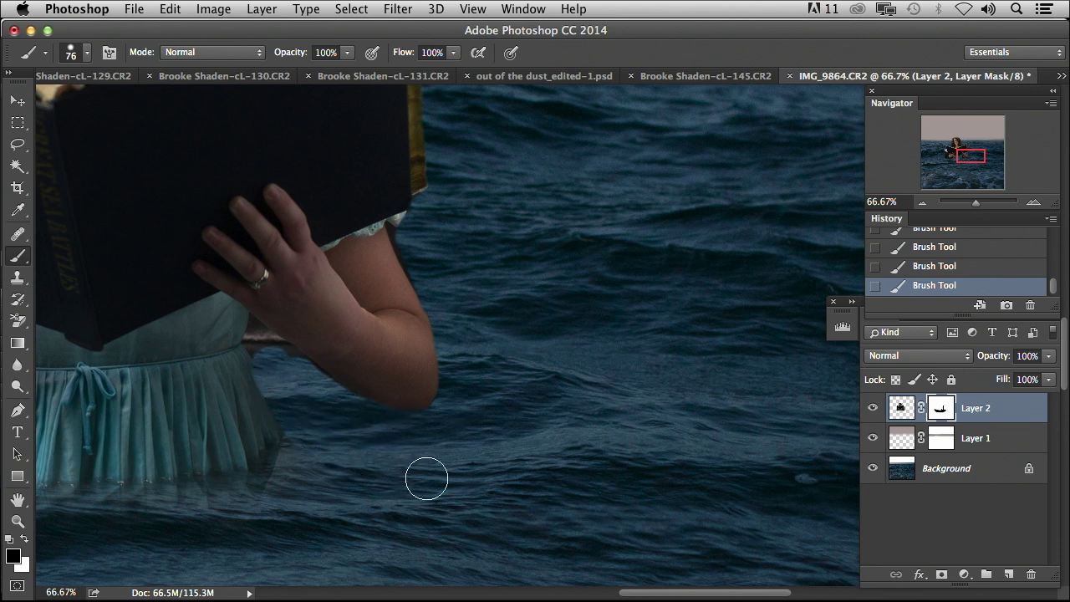
pyautogui.click(1033, 203)
# Step: Zoom to 200%, set the brush to 38 px, and restore the elbow's right edge with white
pyautogui.click(1033, 203)
pyautogui.moveTo(360, 270); pyautogui.dragTo(521, 350)
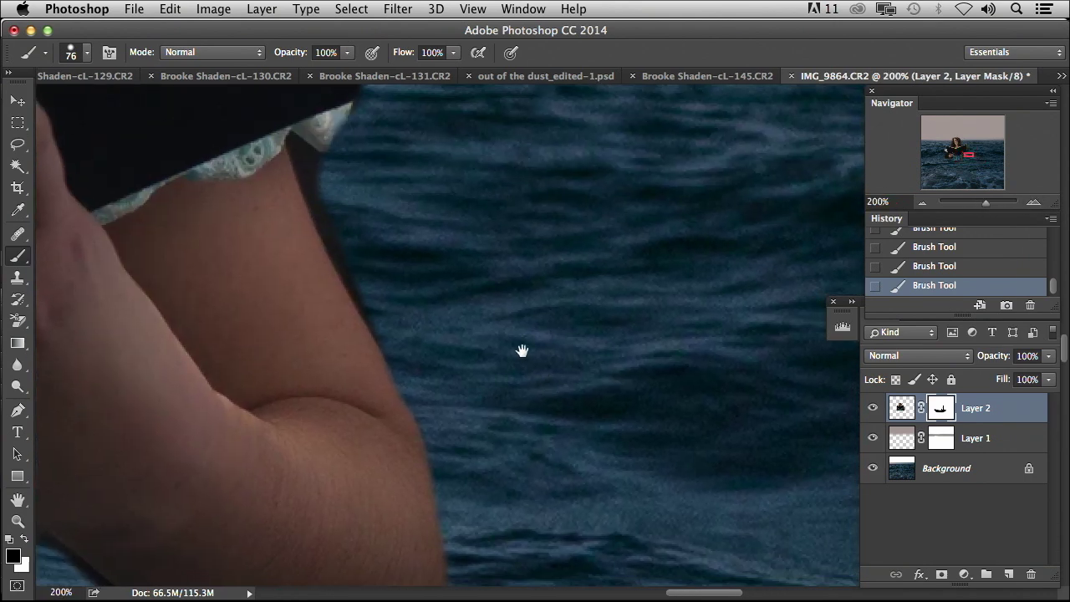
pyautogui.rightClick(458, 271)
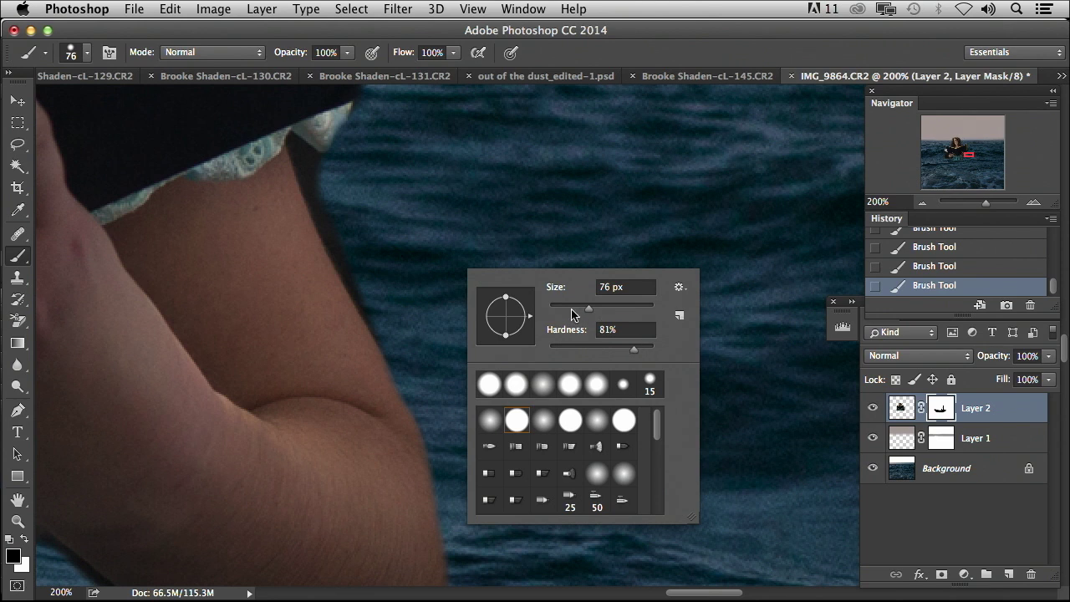
pyautogui.write('38')
pyautogui.press('Return')
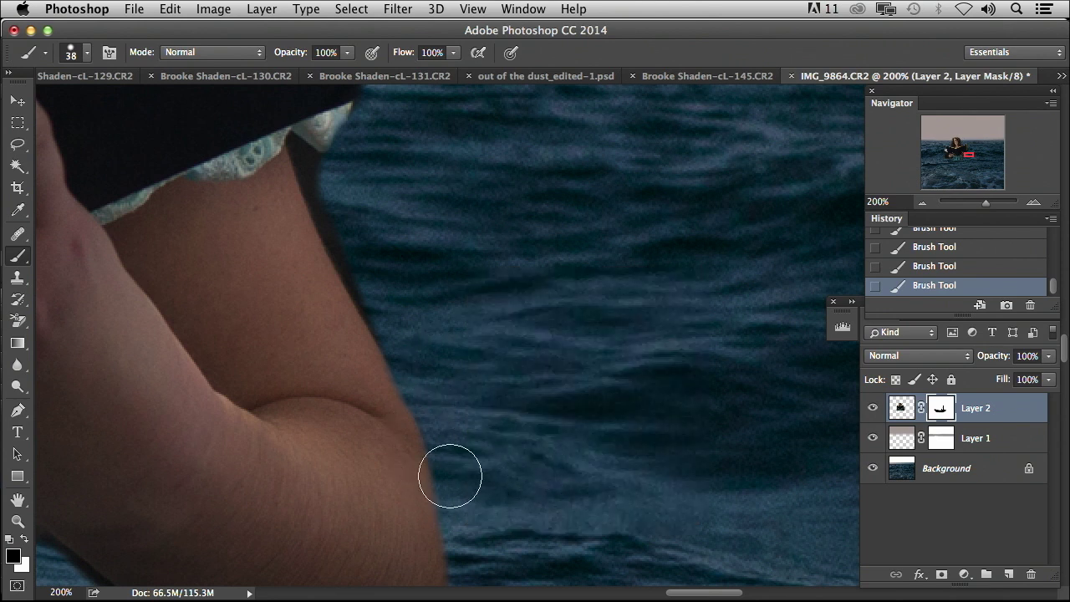
pyautogui.moveTo(394, 432)
pyautogui.mouseDown()
pyautogui.moveTo(396, 346)
pyautogui.moveTo(377, 306)
pyautogui.mouseUp()
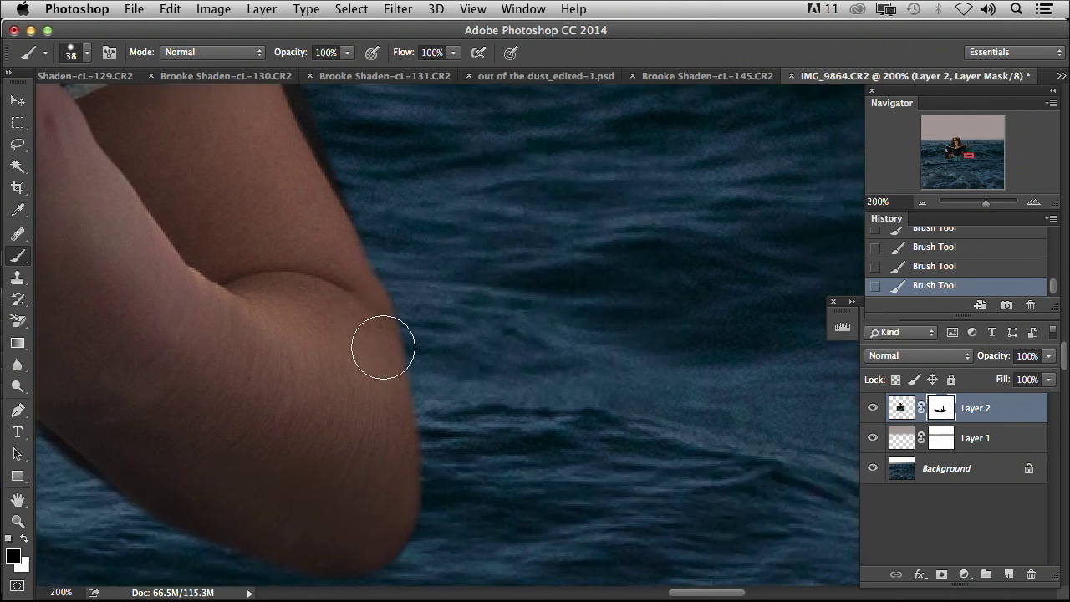
pyautogui.press('x')
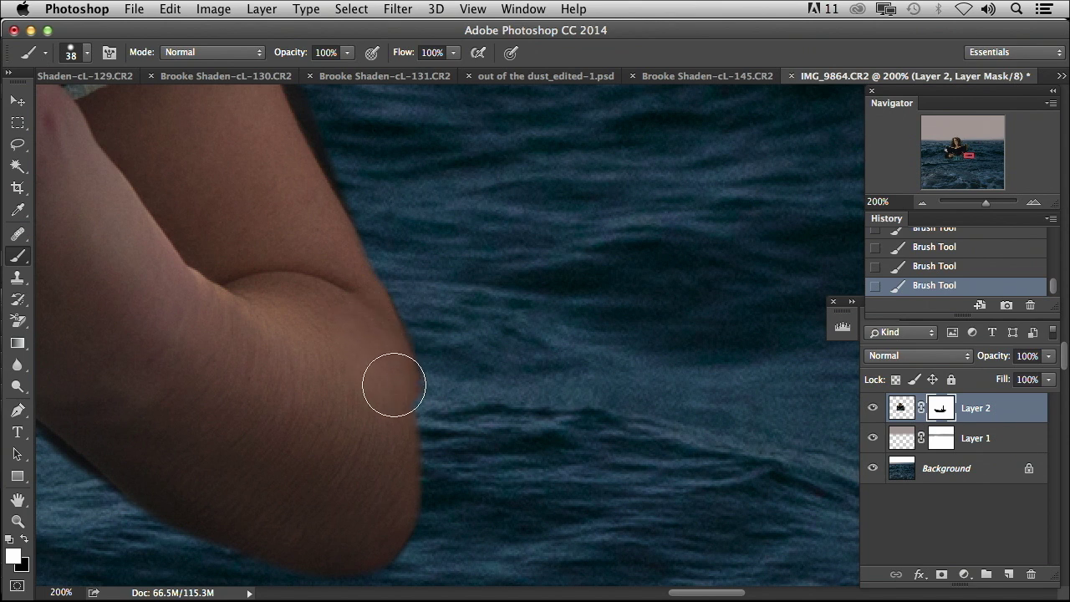
pyautogui.moveTo(393, 384)
pyautogui.mouseDown()
pyautogui.moveTo(409, 430)
pyautogui.moveTo(406, 494)
pyautogui.moveTo(362, 544)
pyautogui.mouseUp()
# Step: Paint black to remove the dark fringe and shadow band along the elbow, then shrink the brush
pyautogui.press('x')
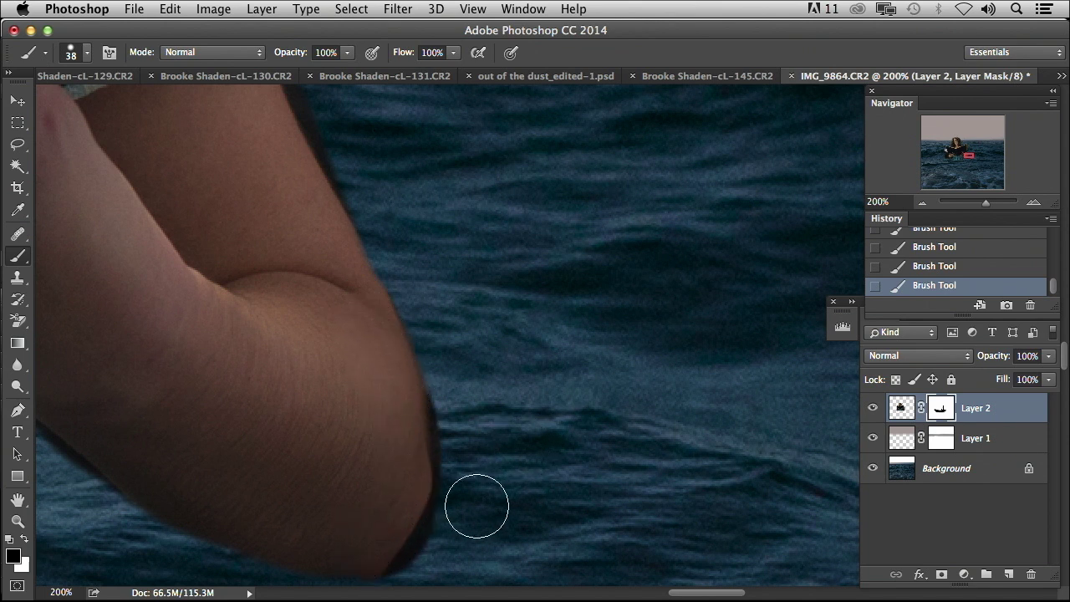
pyautogui.moveTo(418, 569)
pyautogui.mouseDown()
pyautogui.moveTo(449, 520)
pyautogui.moveTo(456, 469)
pyautogui.moveTo(418, 292)
pyautogui.moveTo(426, 171)
pyautogui.mouseUp()
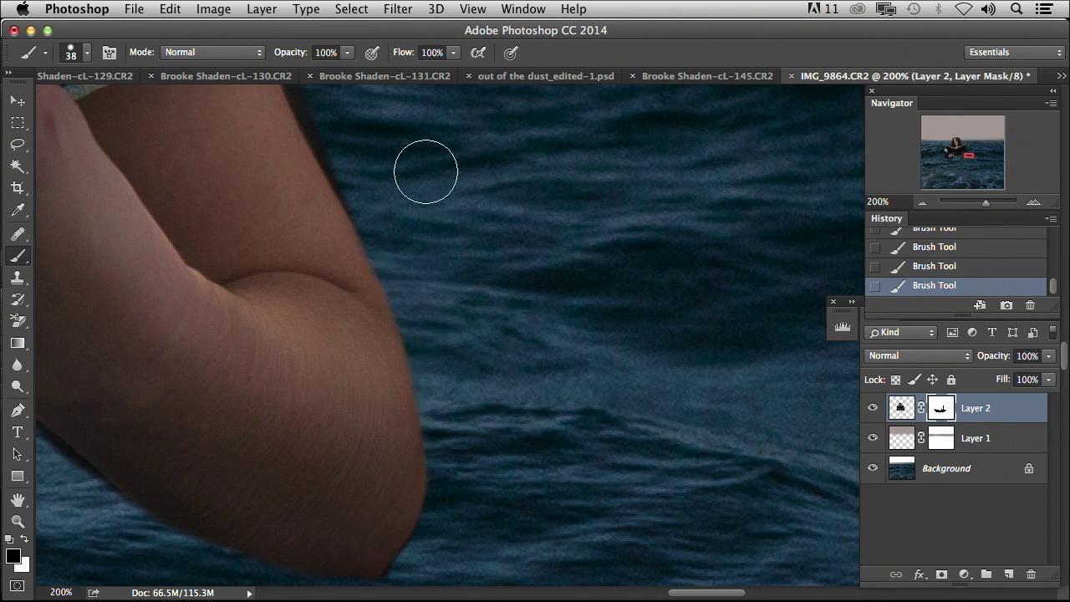
pyautogui.scroll(-5, 459, 382)
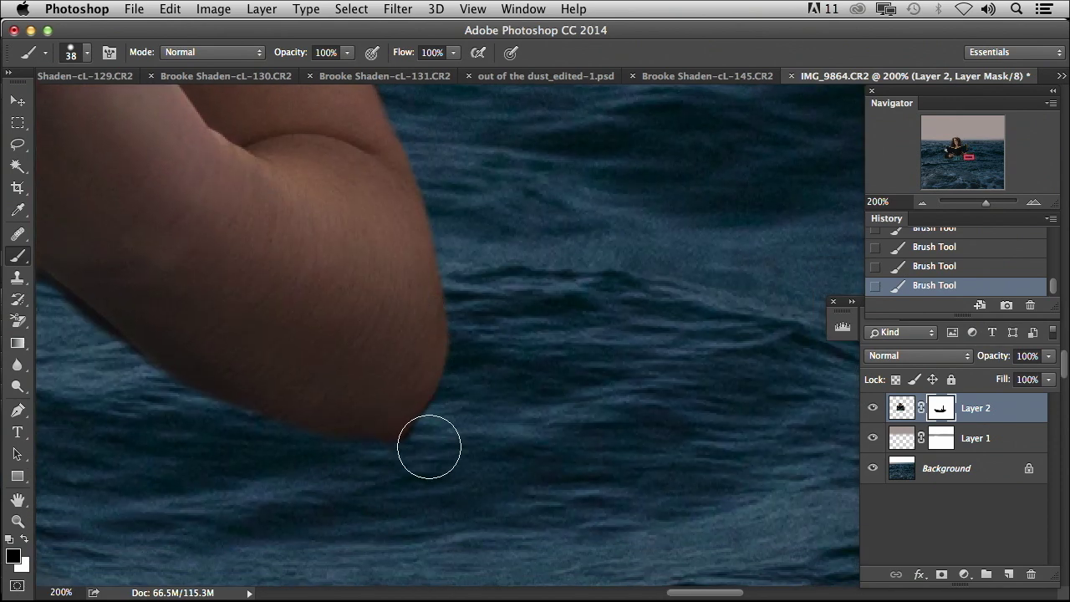
pyautogui.scroll(10, 506, 339)
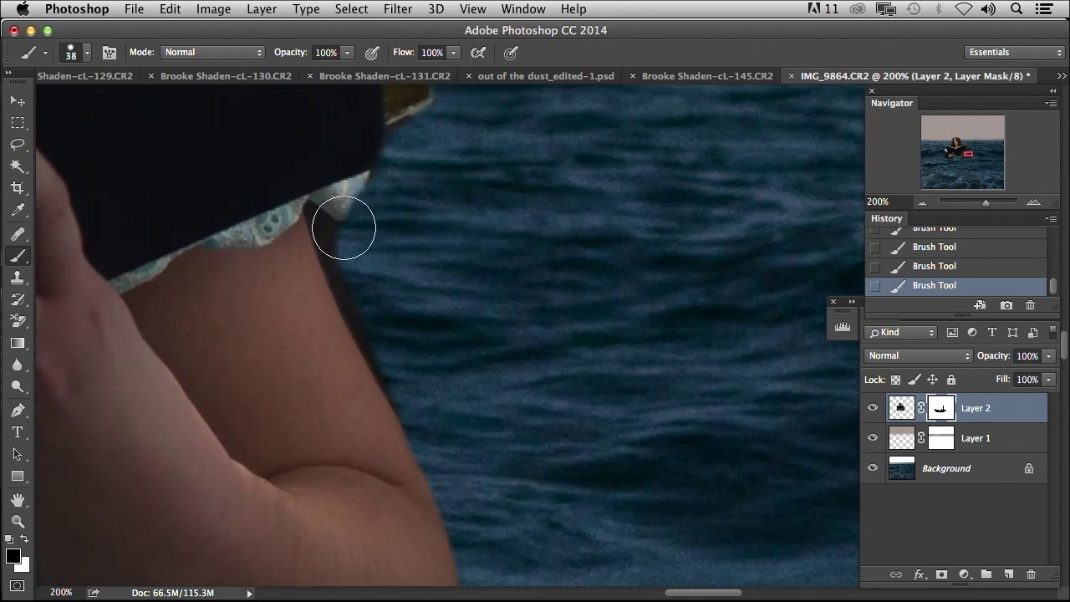
pyautogui.moveTo(344, 227)
pyautogui.mouseDown()
pyautogui.moveTo(394, 354)
pyautogui.moveTo(440, 423)
pyautogui.mouseUp()
pyautogui.press('[')
pyautogui.press('[')
pyautogui.press('[')
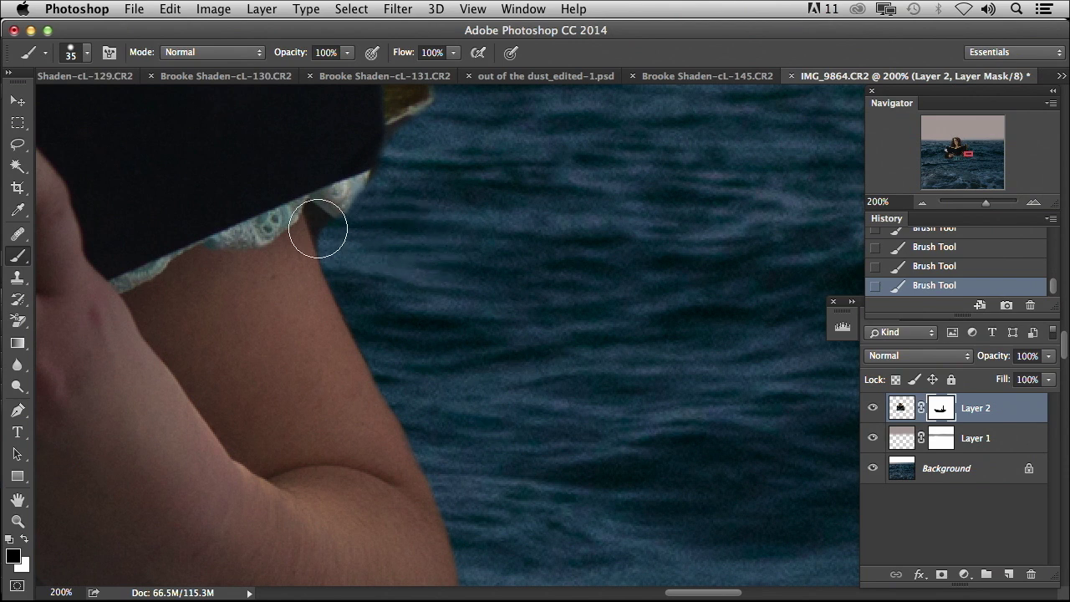
pyautogui.press('[')
pyautogui.press('[')
pyautogui.press('[')
pyautogui.press('[')
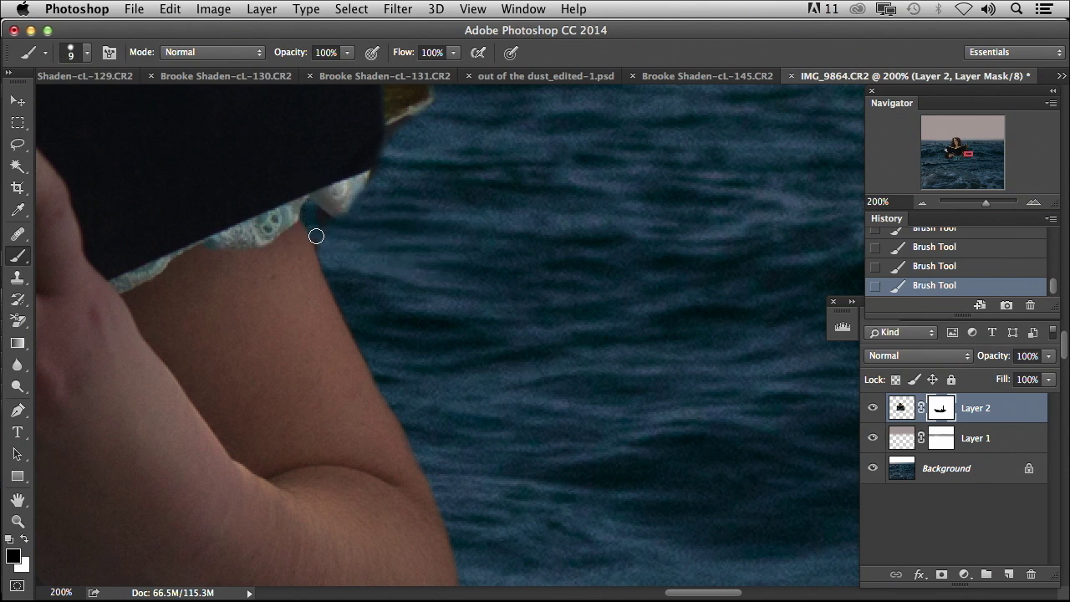
pyautogui.scroll(-10, 339, 224)
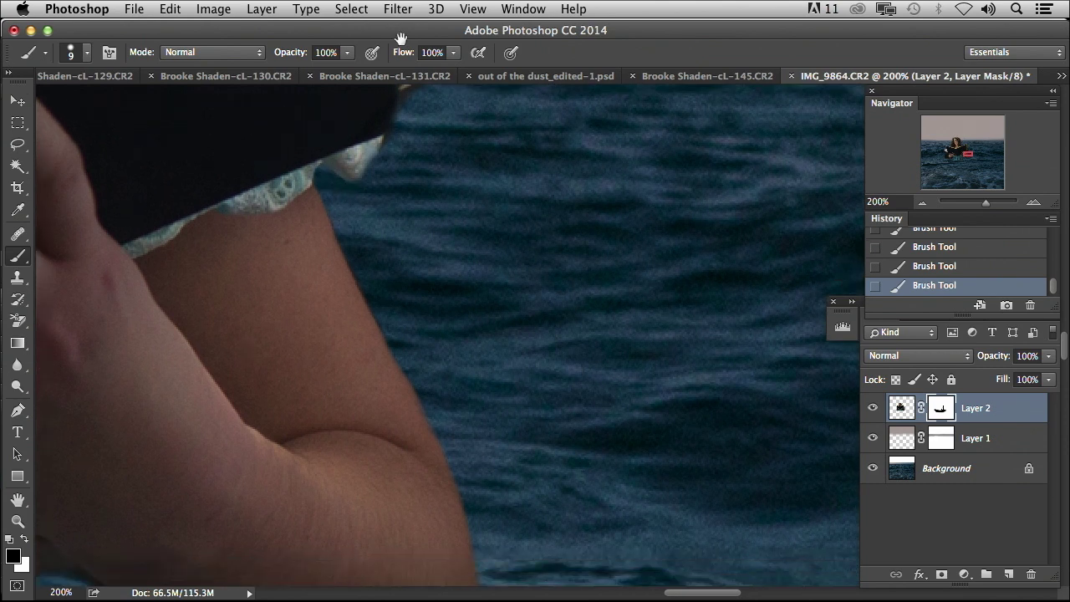
# Step: With a 38 px brush, mask the gap between the dress and forearm so the water shows through
pyautogui.moveTo(370, 184); pyautogui.dragTo(482, 365)
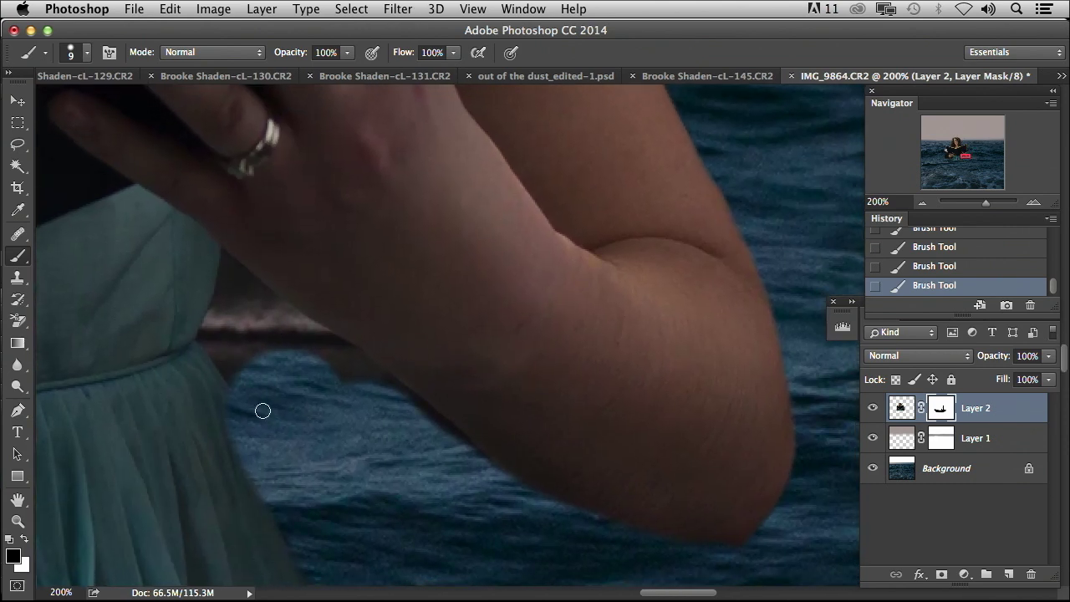
pyautogui.rightClick(254, 371)
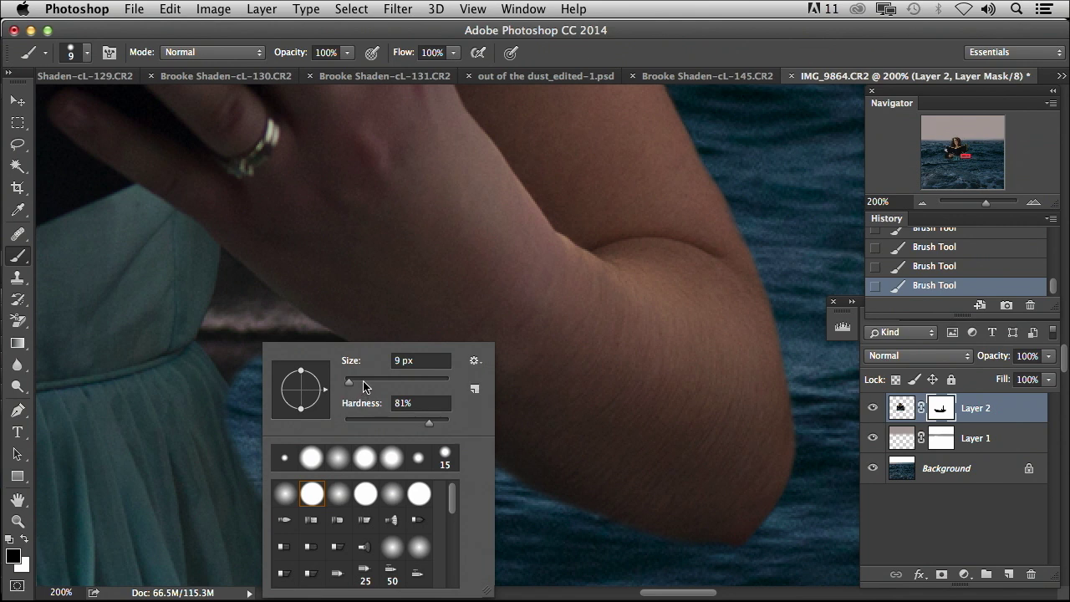
pyautogui.click(363, 381)
pyautogui.click(209, 425)
pyautogui.press('x')
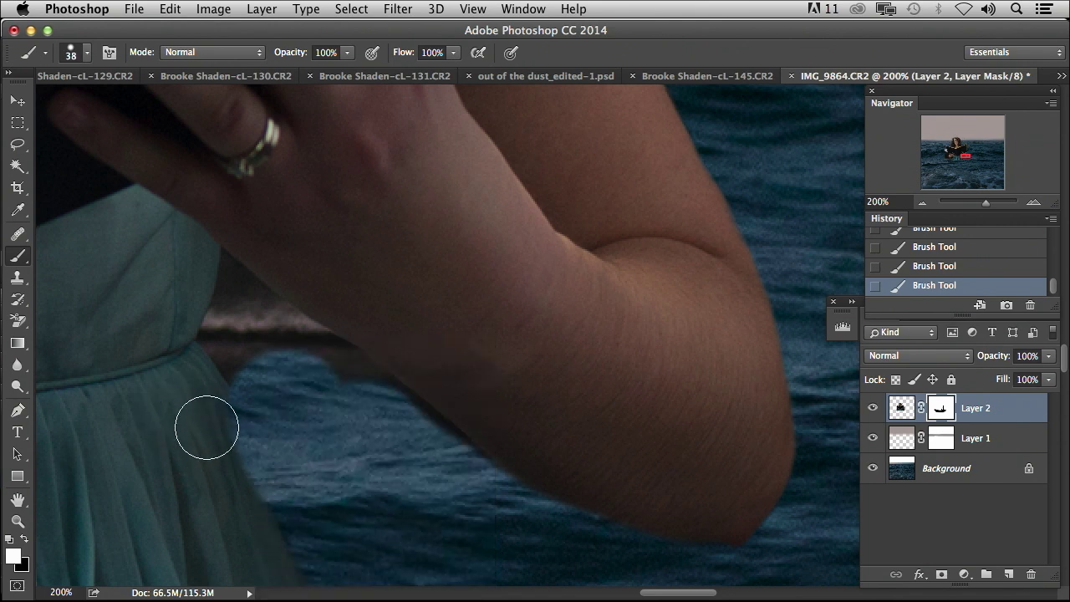
pyautogui.press('x')
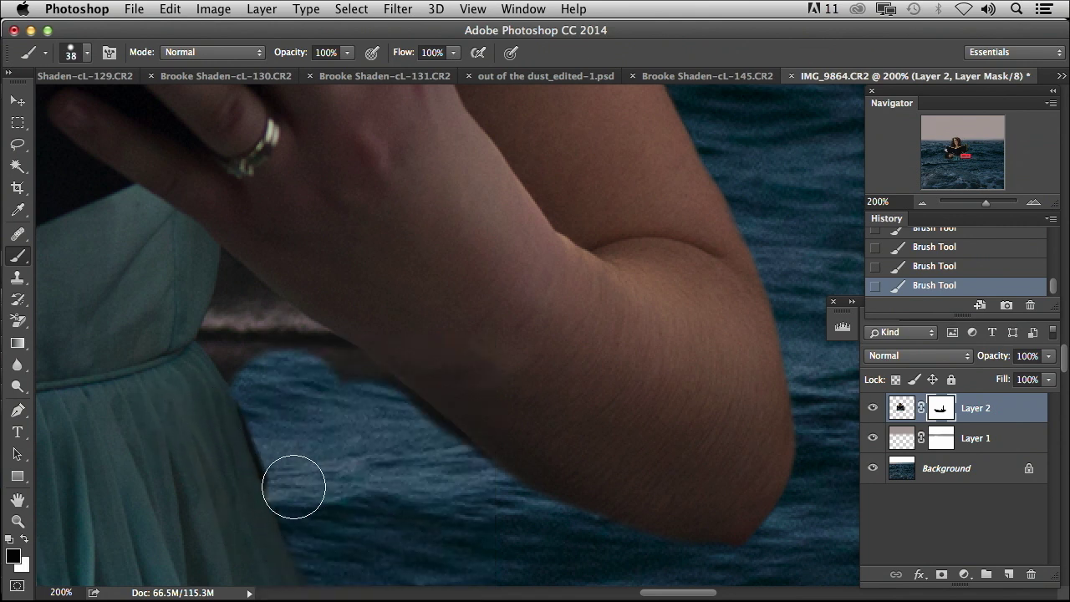
pyautogui.moveTo(294, 486)
pyautogui.mouseDown()
pyautogui.moveTo(224, 341)
pyautogui.moveTo(249, 327)
pyautogui.mouseUp()
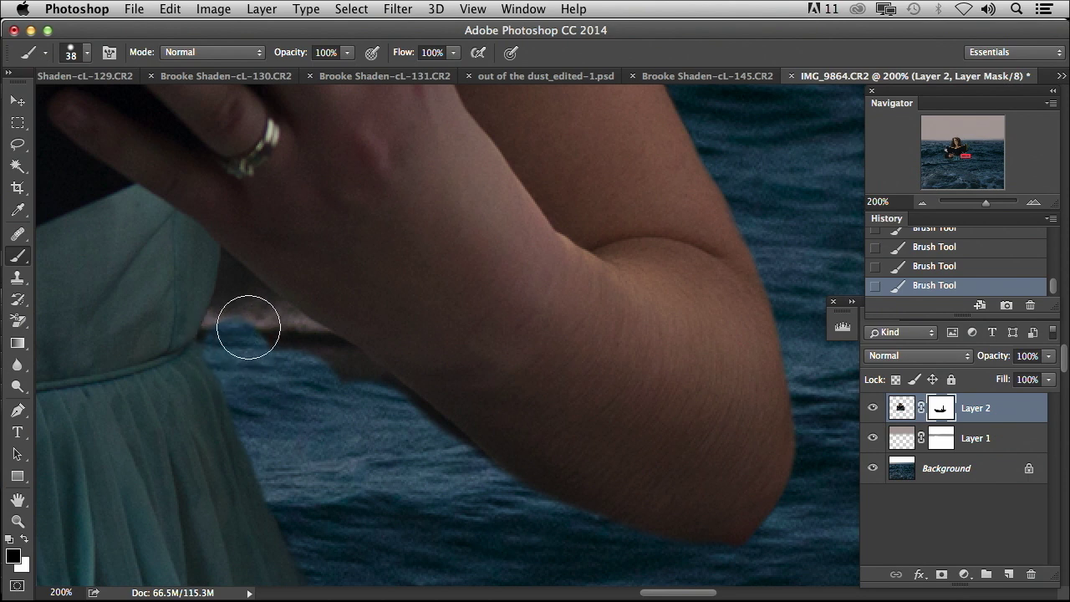
pyautogui.press('[')
pyautogui.press('[')
pyautogui.press('[')
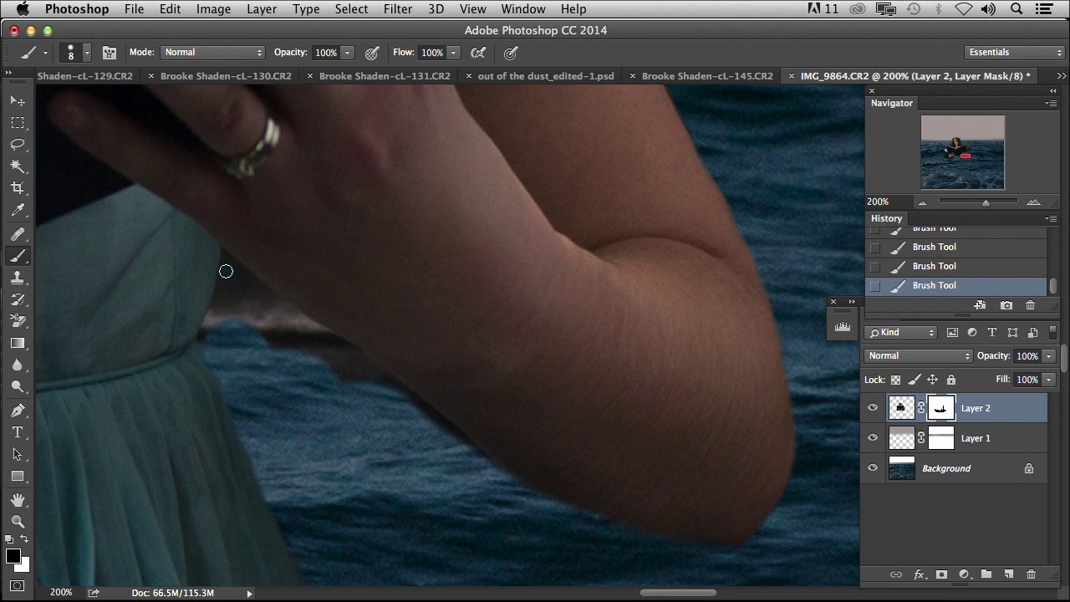